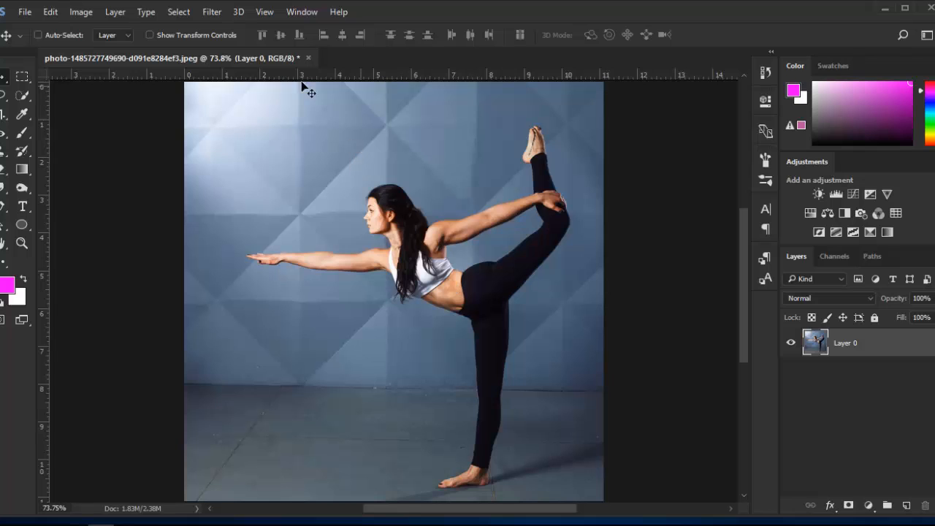
- Try tracing the upper edge of the woman's outstretched arm with a Pen tool path
scroll(274, 263, "up", 5)
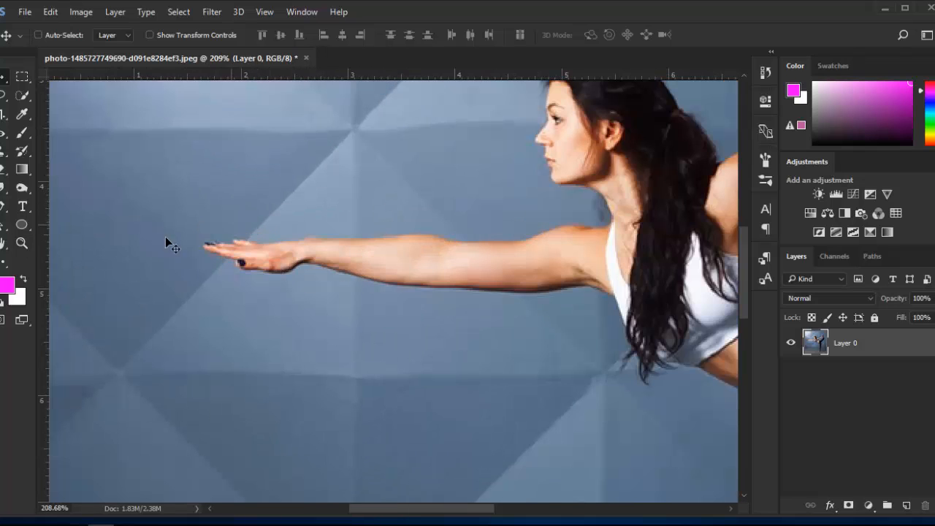
left_click(9, 209)
left_click(280, 242)
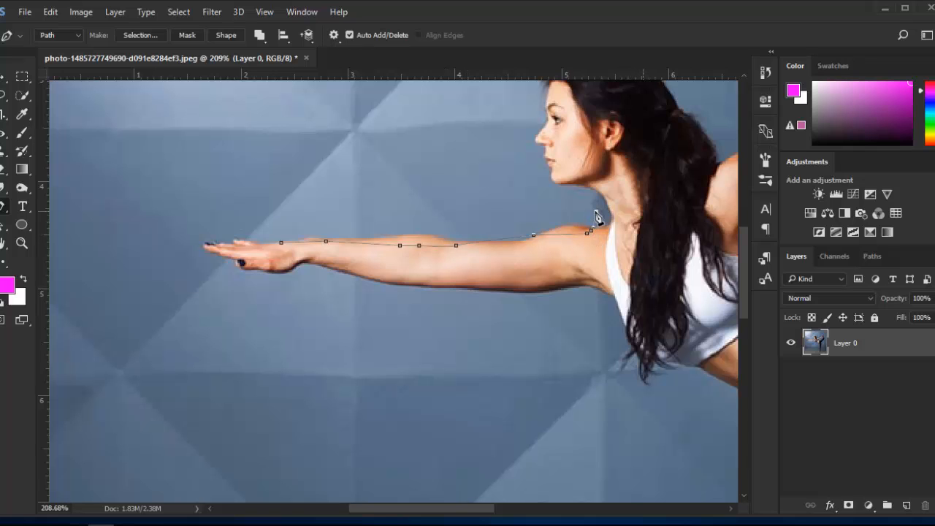
key("ctrl+Return")
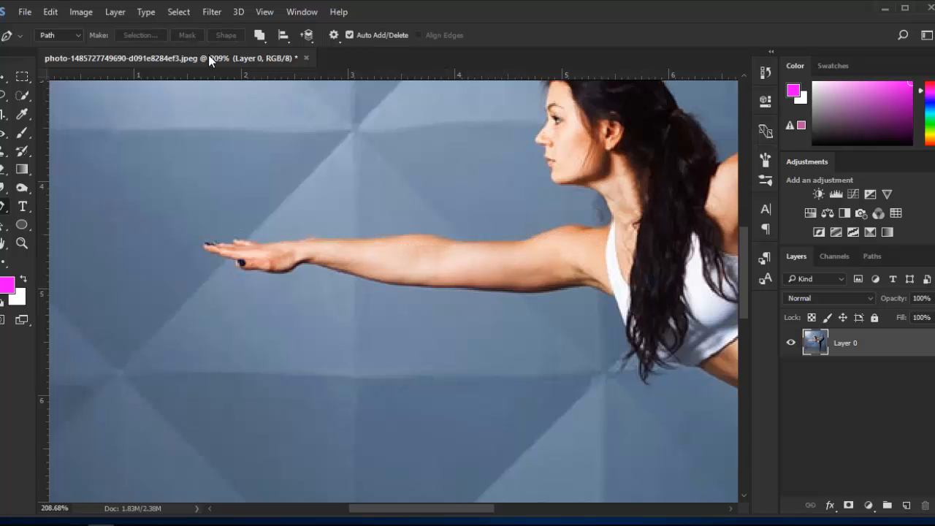
- Load the saved selection of the woman's outline and add it as a layer mask on Layer 0 to hide the background
left_click(179, 13)
left_click(230, 289)
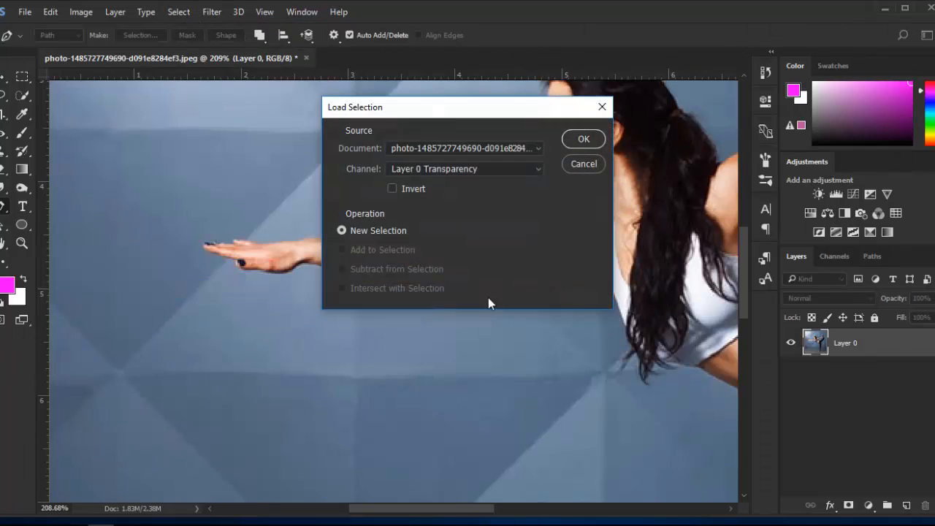
left_click(482, 169)
left_click(471, 207)
left_click(582, 139)
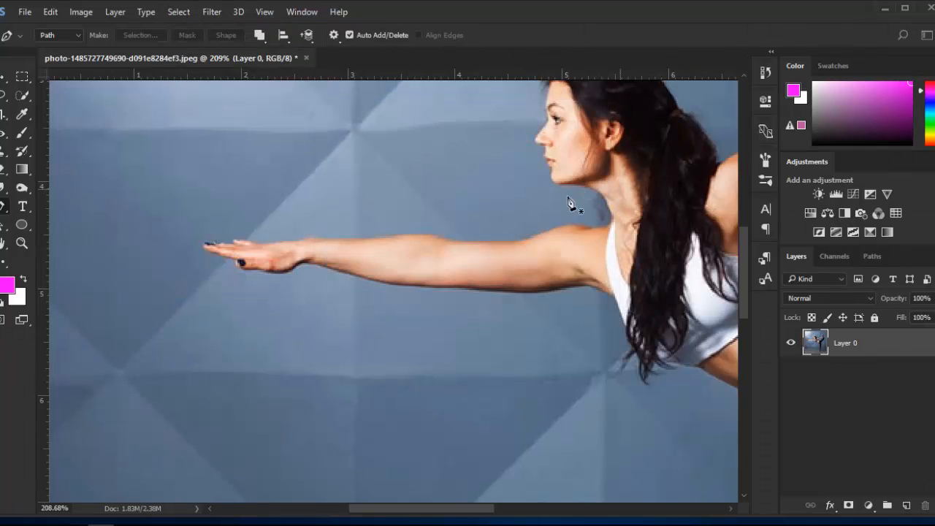
key("ctrl+0")
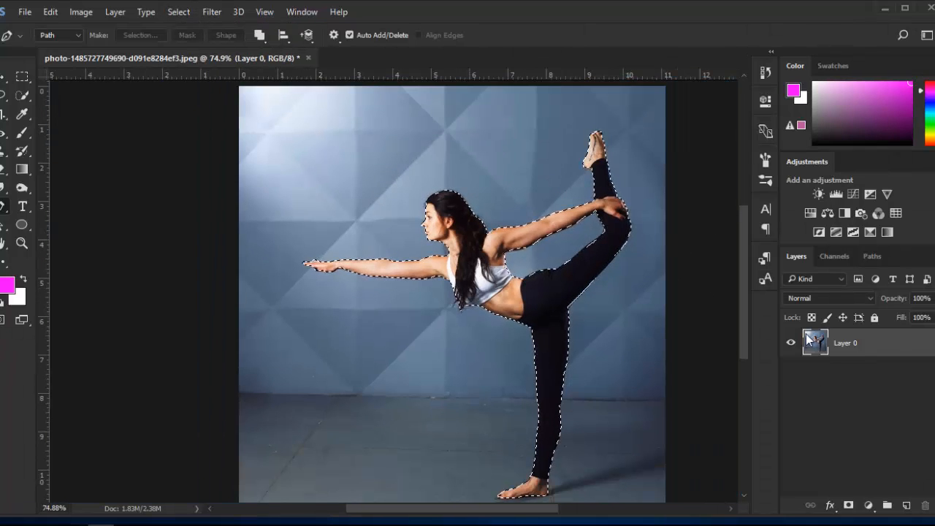
left_click(848, 506)
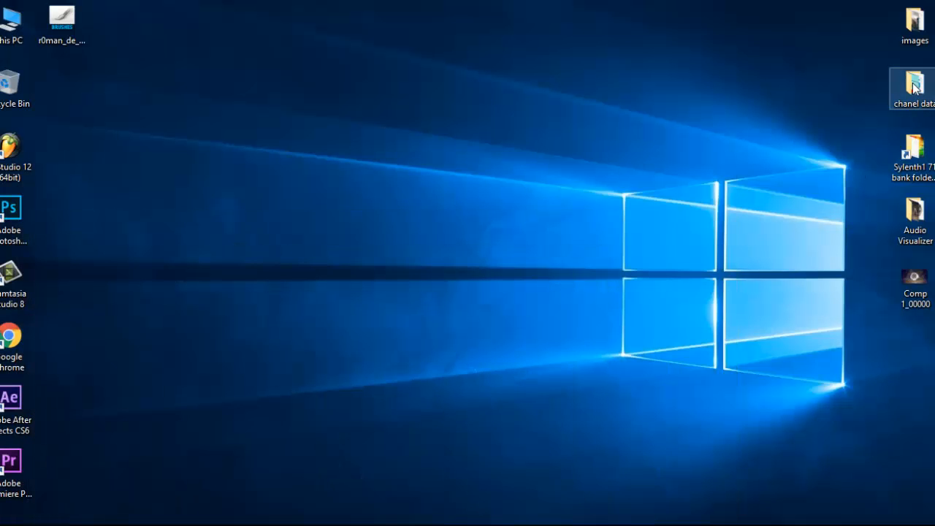
- Open the desert photo aditya-saxena-386028-unsplash from the desktop images folder as a separate document
double_click(914, 87)
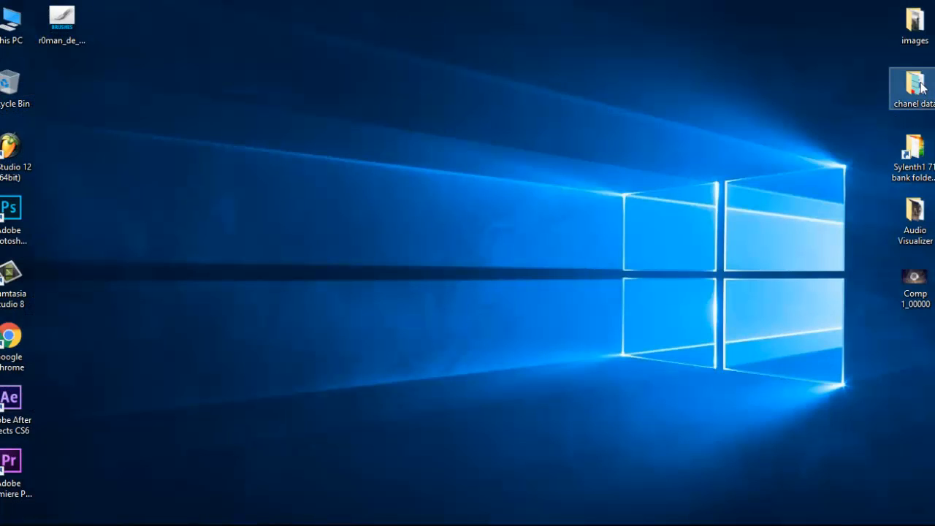
double_click(913, 31)
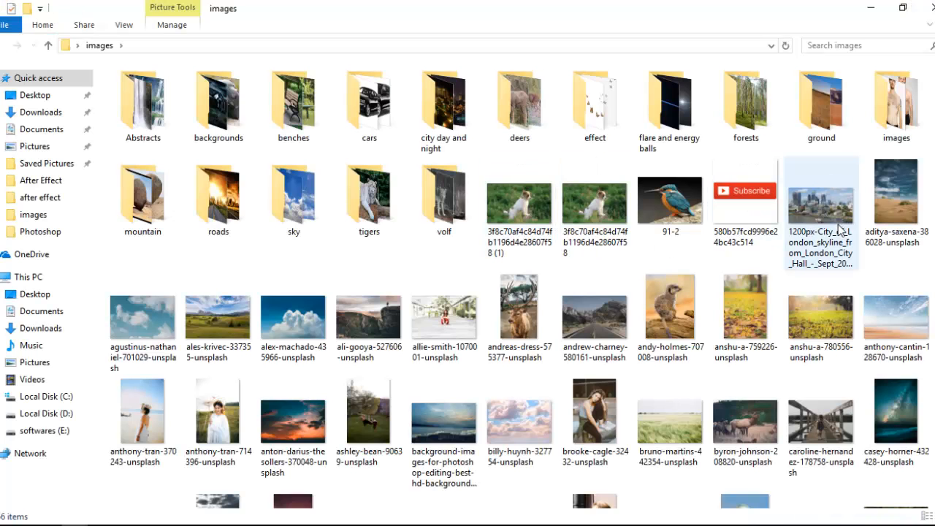
left_click_drag(905, 192, 181, 399)
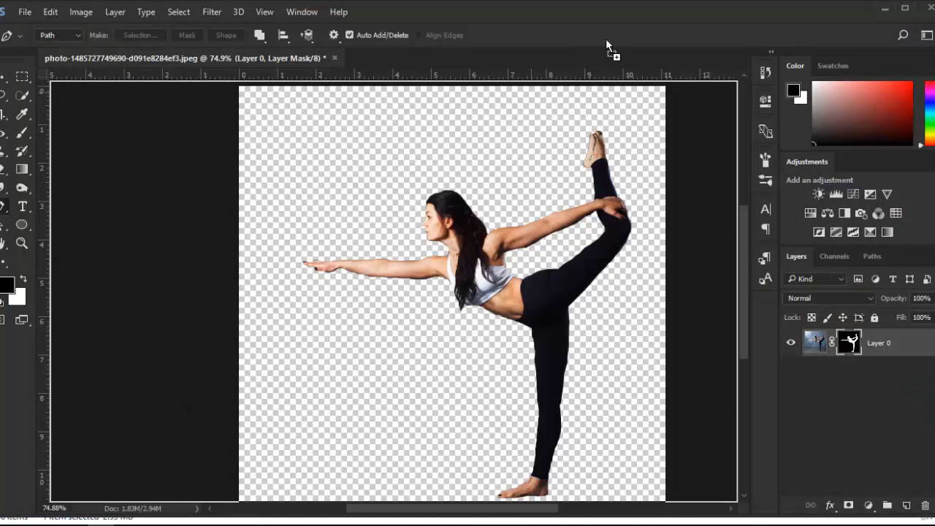
left_click_drag(606, 40, 627, 30)
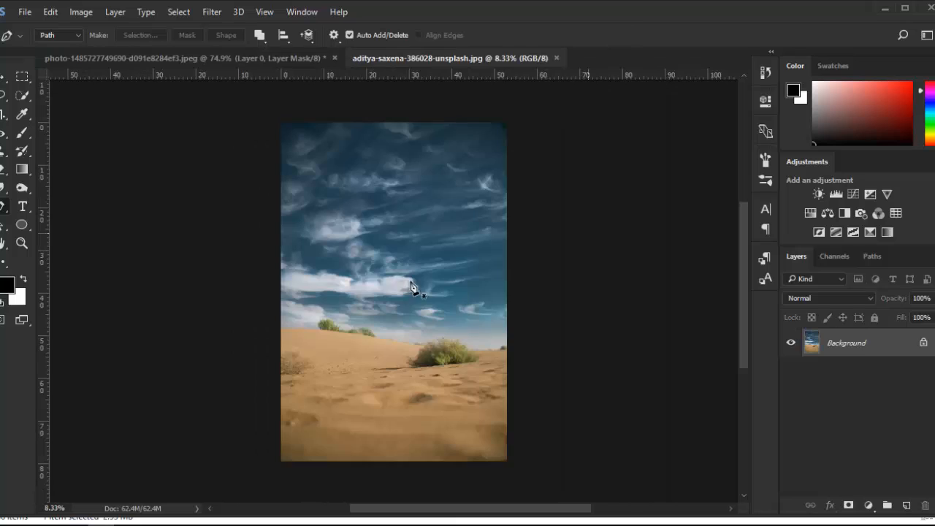
- Convert the desert photo's locked Background into a regular layer named Layer 0
double_click(897, 345)
left_click(595, 171)
key("v")
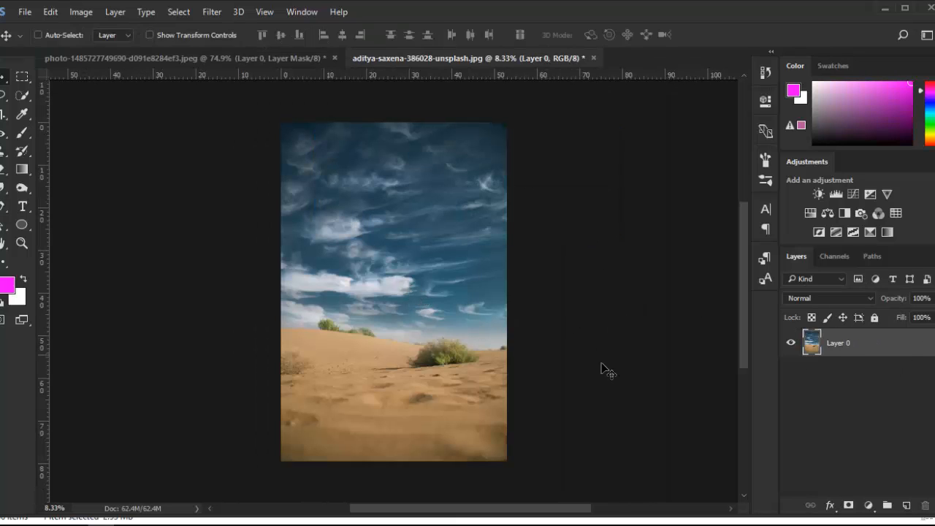
- Apply the Camera Raw Filter to the desert layer with exposure -1.05, contrast +56, highlights -46 and clarity +44
scroll(344, 317, "up", 2)
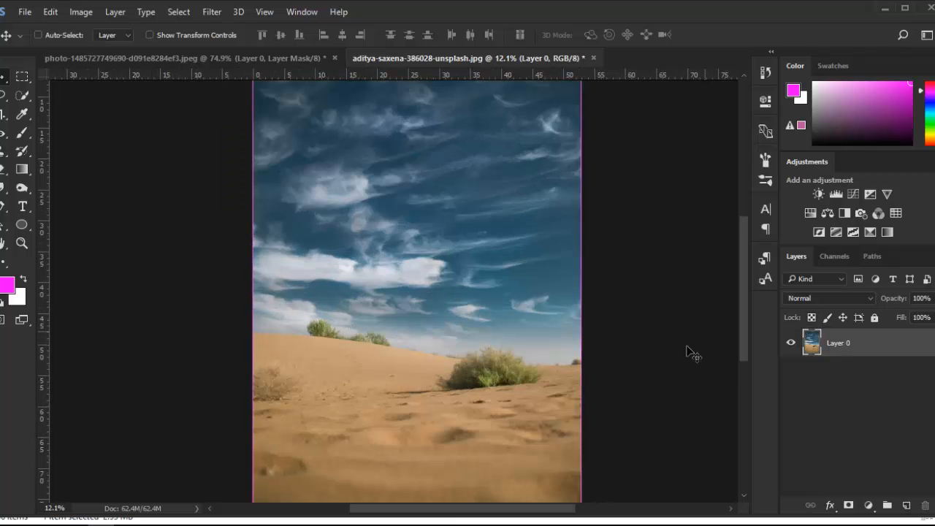
left_click(210, 12)
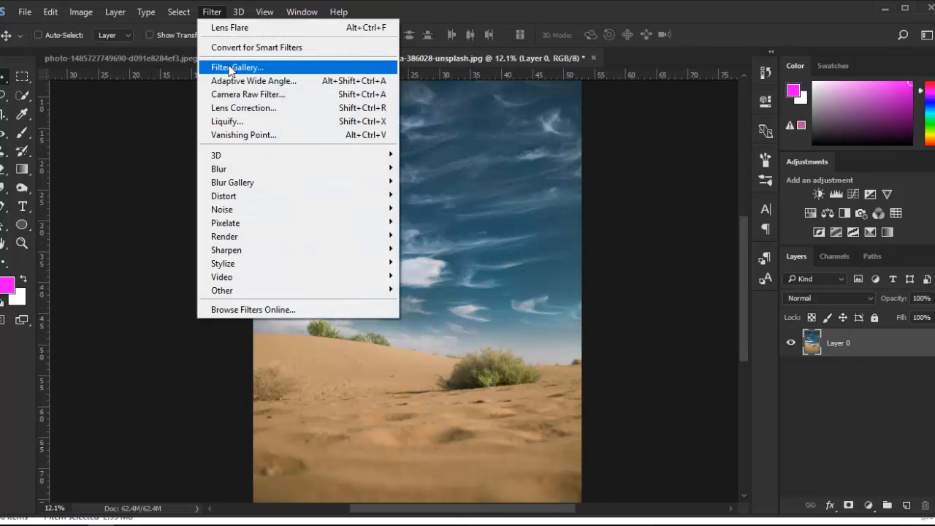
left_click(272, 93)
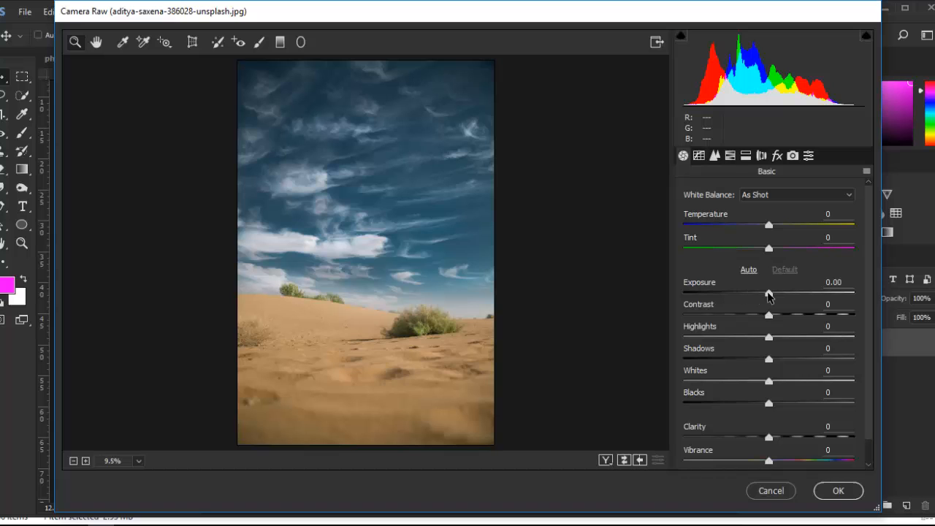
left_click_drag(770, 296, 824, 316)
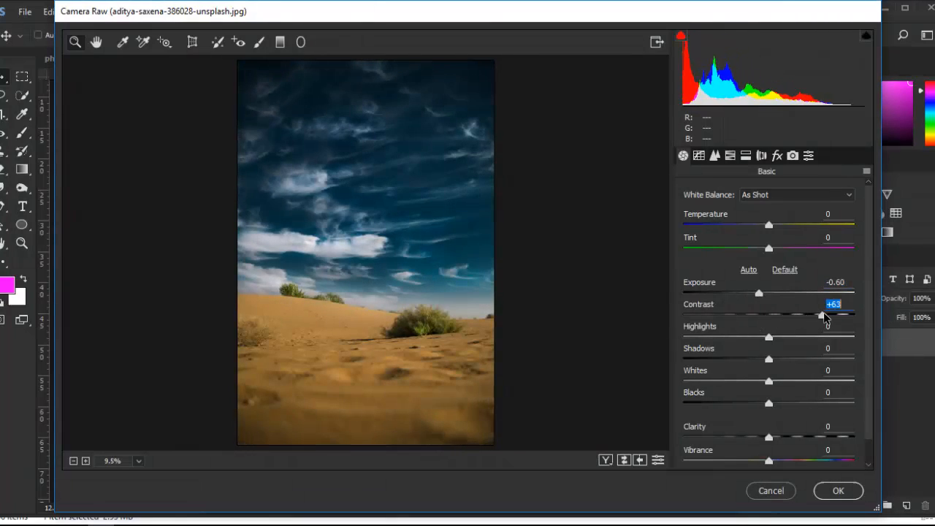
left_click_drag(755, 344, 752, 344)
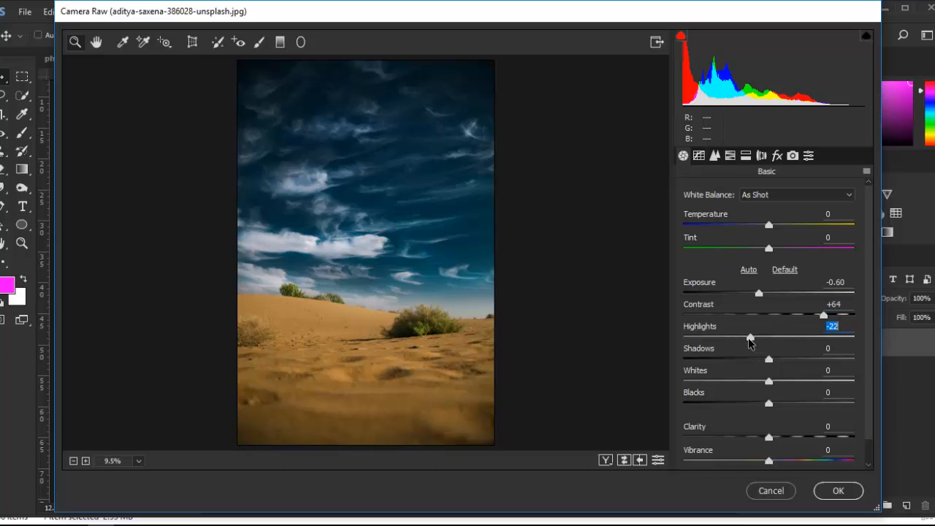
mouse_move(759, 300)
left_mouse_down()
mouse_move(734, 297)
mouse_move(751, 296)
left_mouse_up()
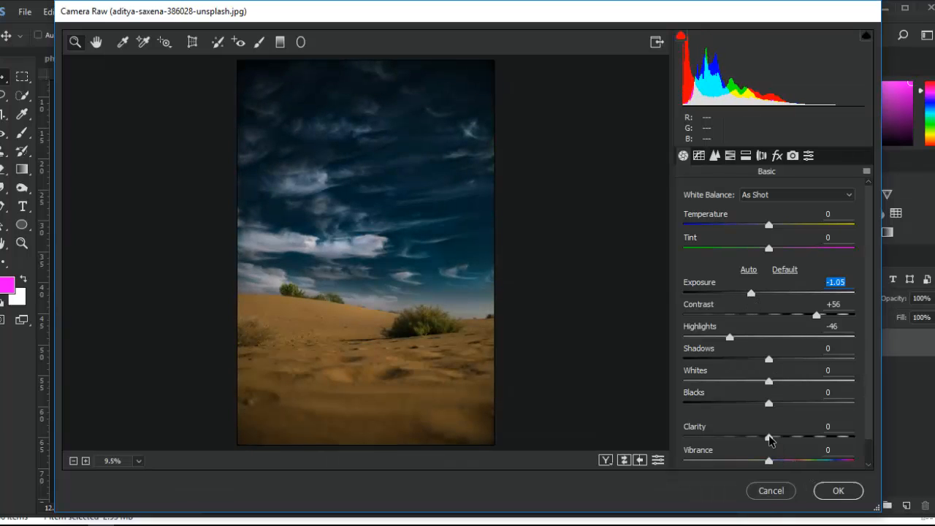
left_click_drag(770, 438, 810, 440)
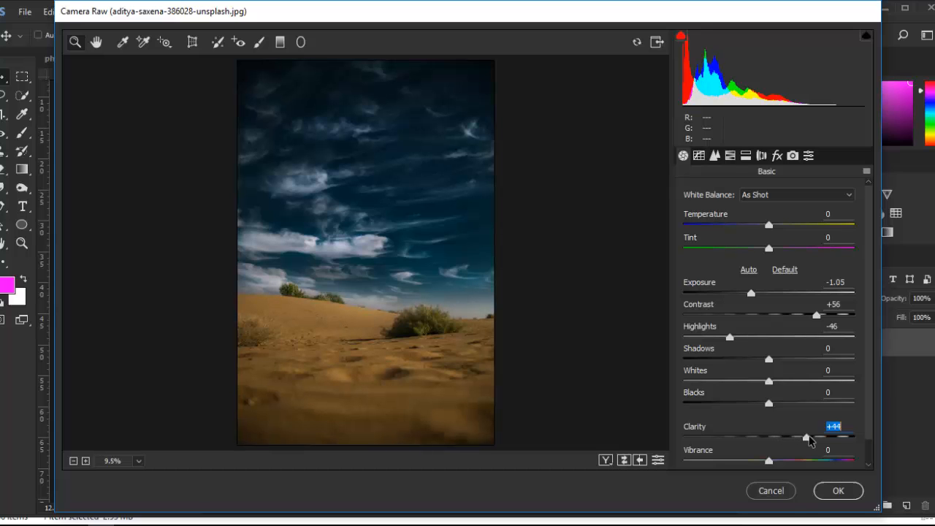
left_click(830, 492)
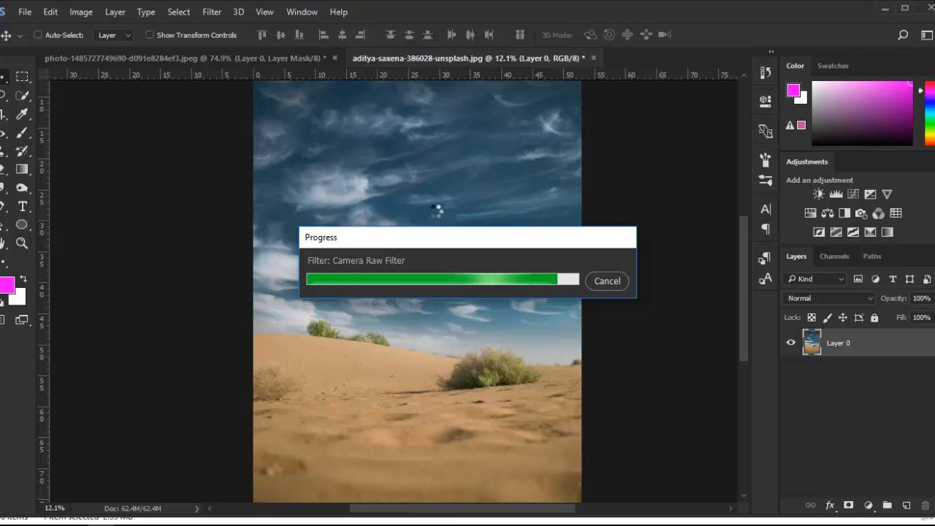
- Select the sky down to the horizon with the Quick Selection tool and invert the selection to cover the desert ground
left_click(22, 95)
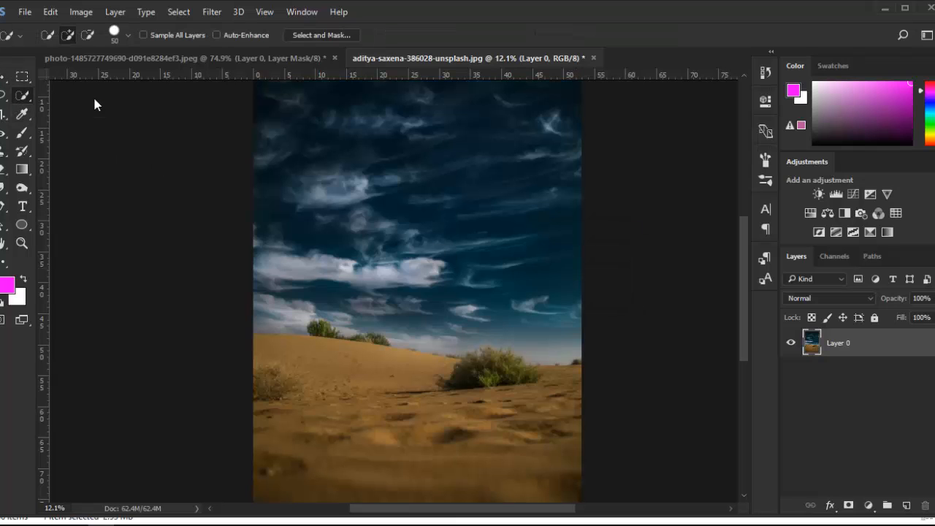
scroll(396, 203, "down", 5)
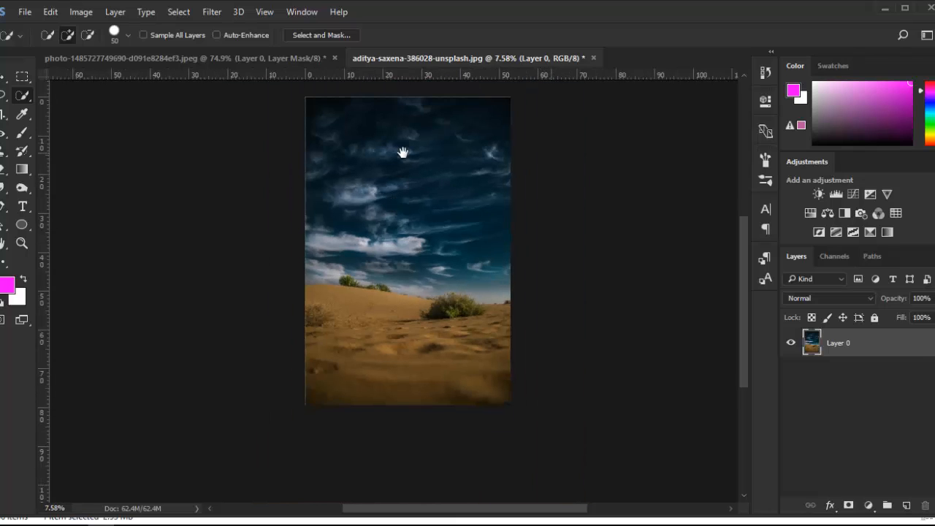
mouse_move(403, 151)
left_mouse_down()
mouse_move(393, 209)
mouse_move(395, 188)
mouse_move(499, 188)
left_mouse_up()
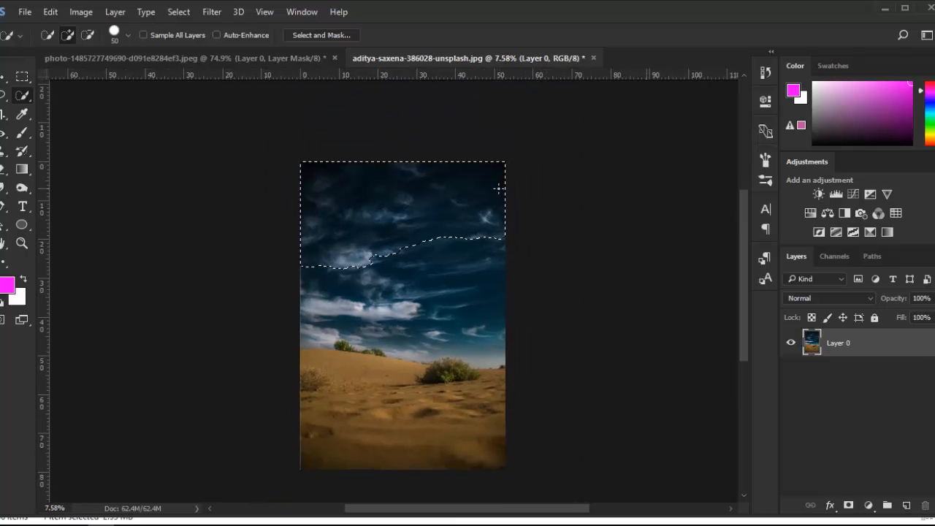
mouse_move(501, 233)
left_mouse_down()
mouse_move(480, 273)
mouse_move(409, 310)
mouse_move(315, 307)
mouse_move(476, 342)
left_mouse_up()
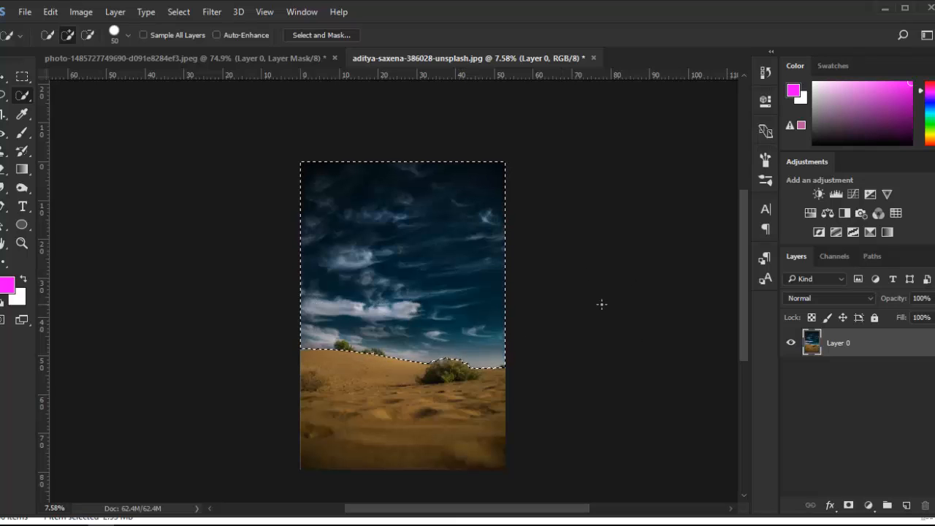
key("ctrl+shift+i")
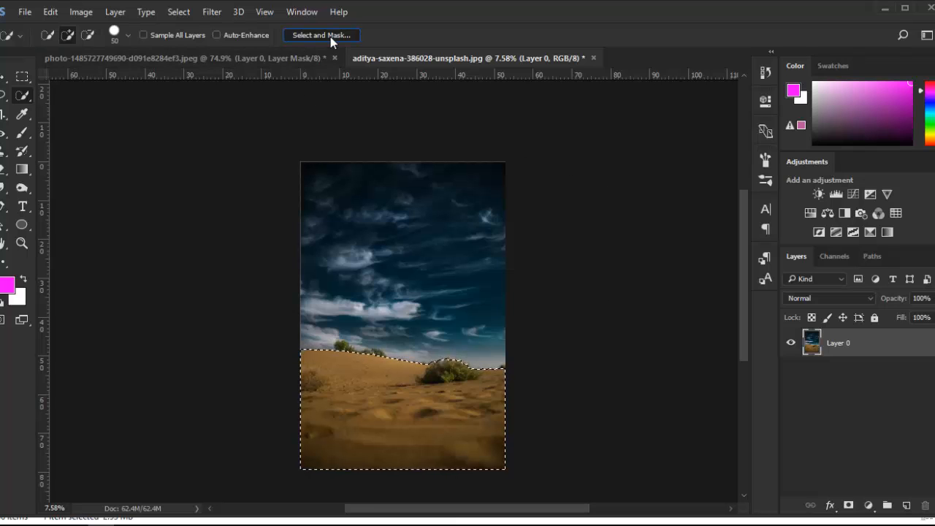
- Feather the ground selection by 2.2 px in Select and Mask and hide the sky with a layer mask
key("ctrl+alt+r")
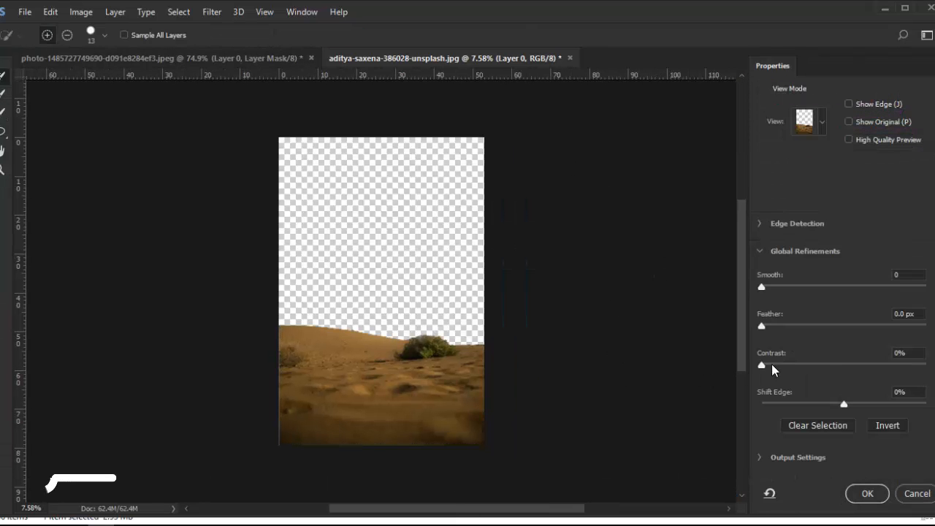
left_click_drag(762, 326, 782, 333)
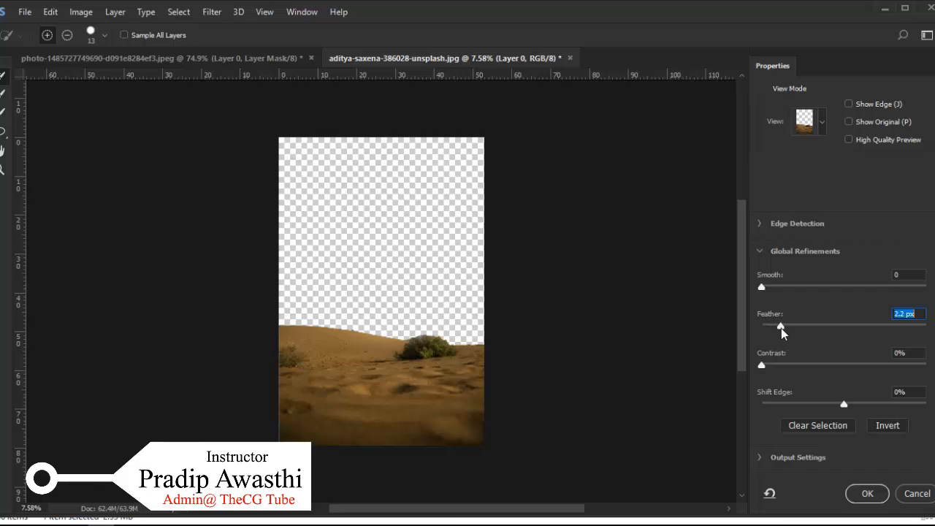
left_click(867, 493)
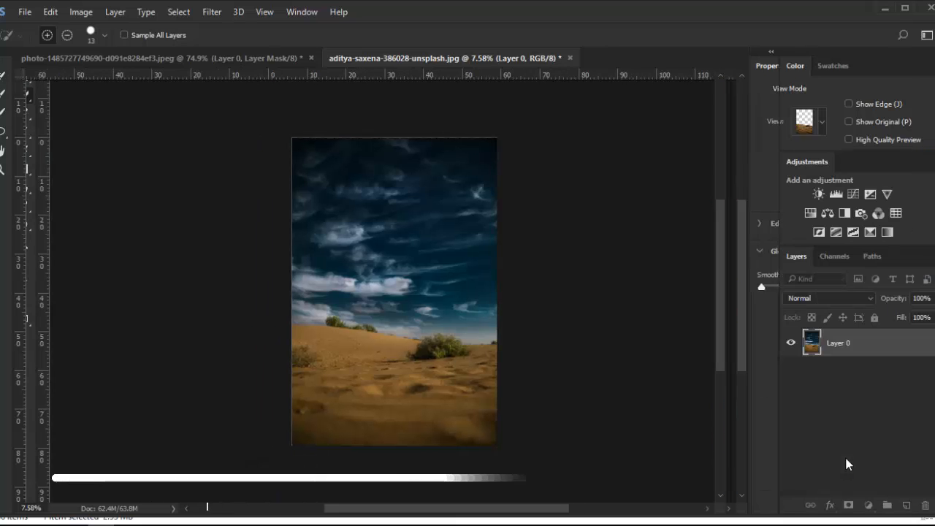
left_click(851, 504)
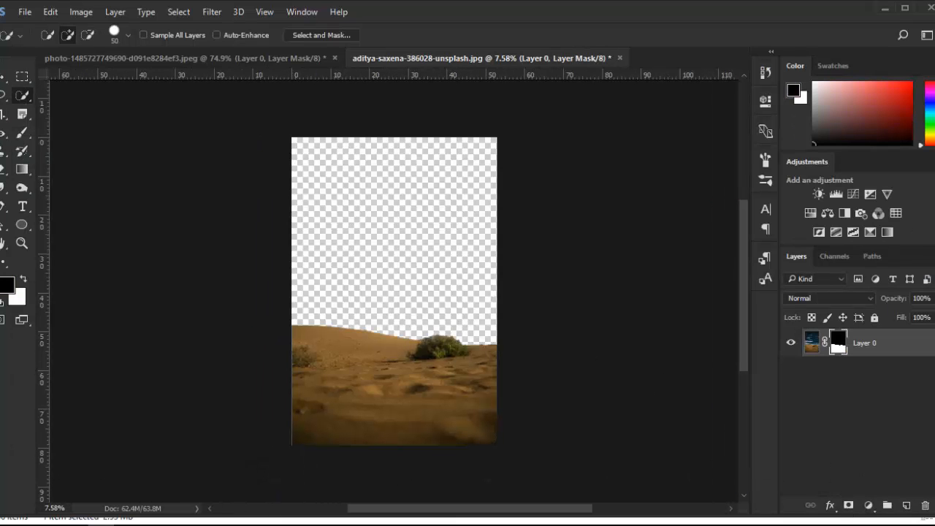
- Try the sky dark image from the sky folder as a placed layer over the desert, and delete that layer
key("alt+Tab")
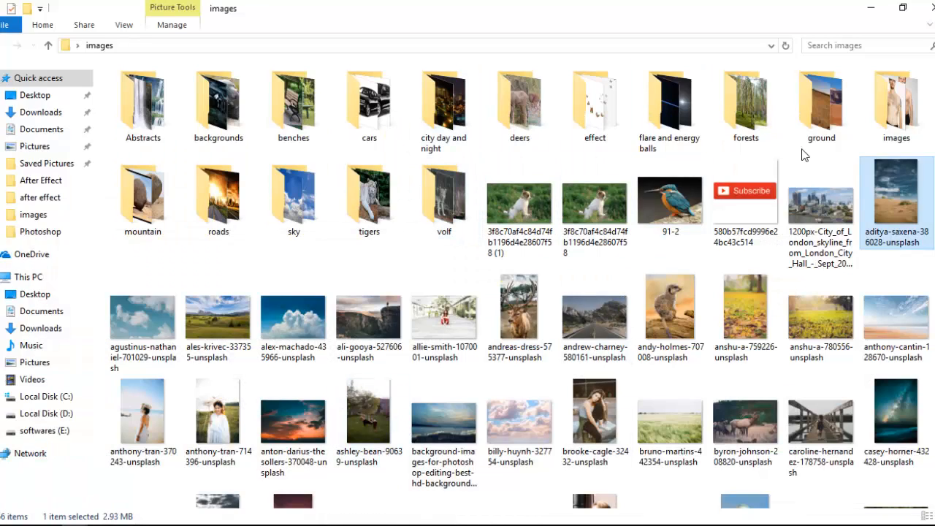
double_click(303, 201)
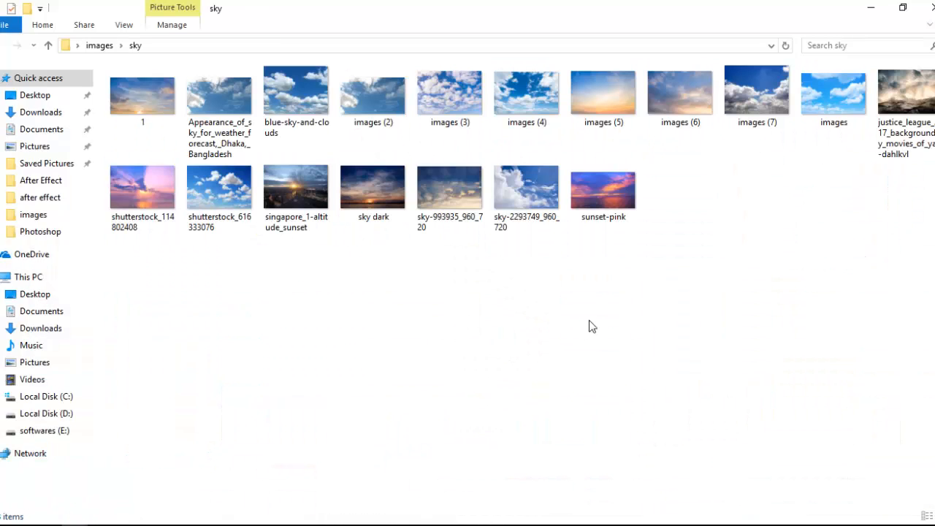
left_click_drag(372, 212, 428, 256)
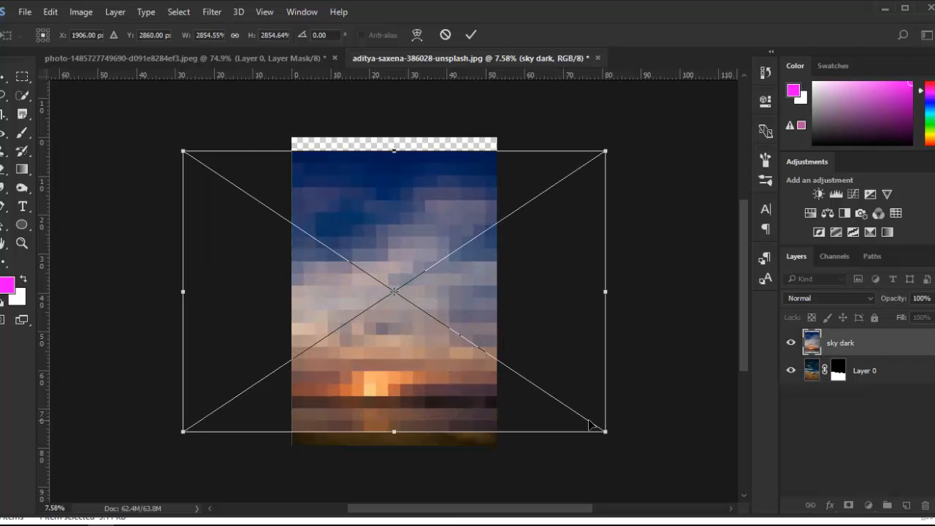
key("Return")
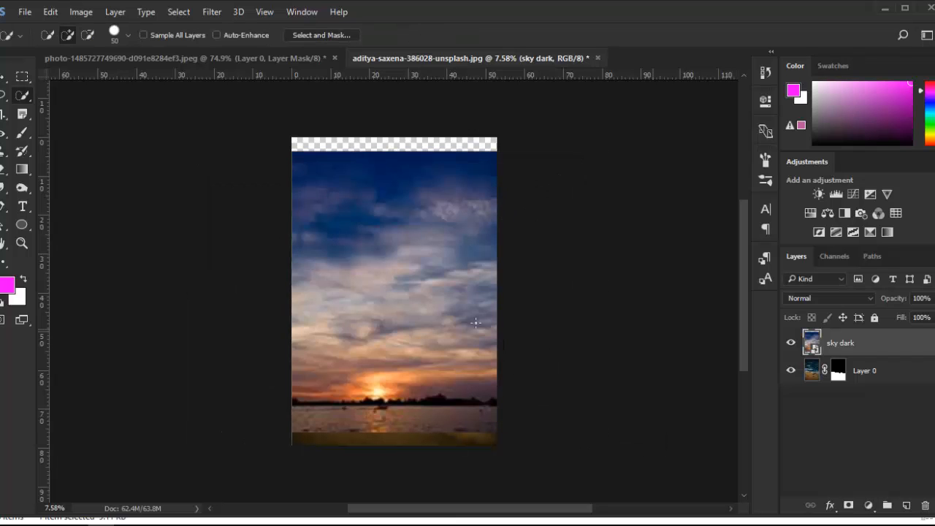
key("v")
key("Delete")
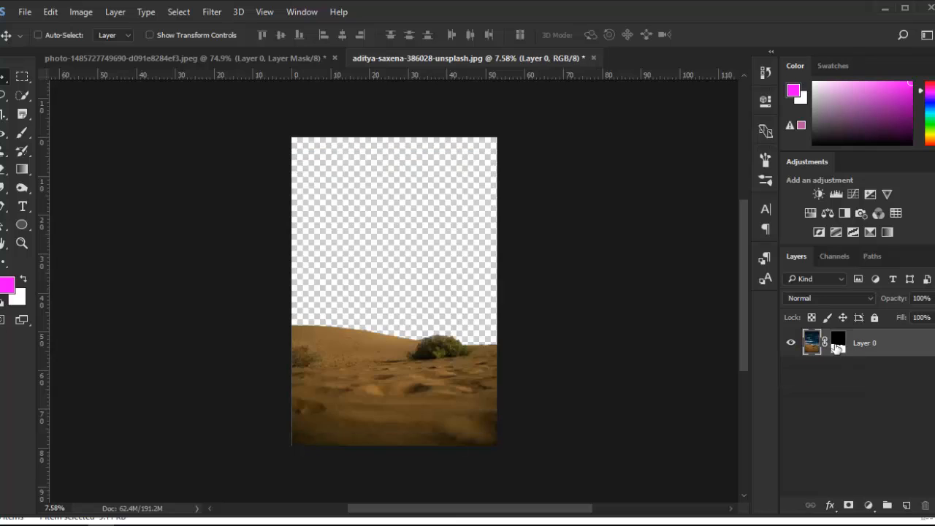
left_click(175, 515)
left_click(312, 188)
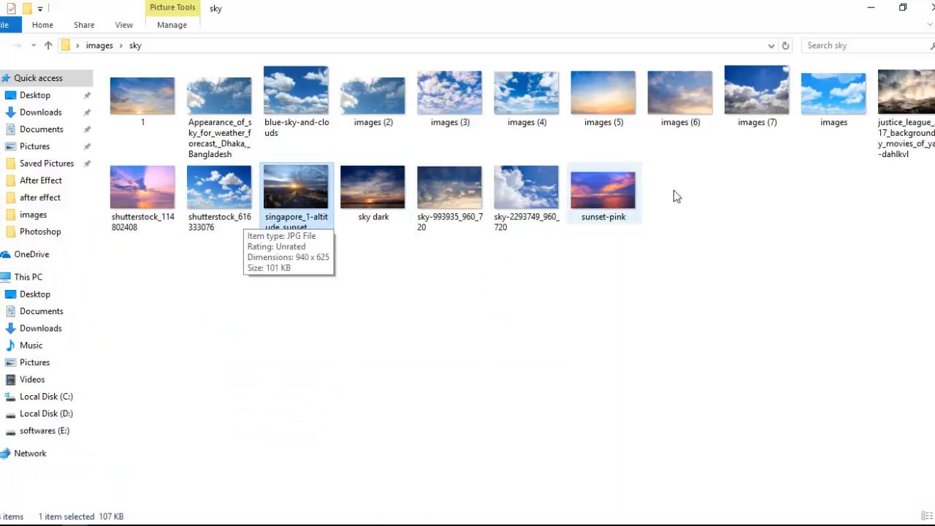
left_click(688, 120)
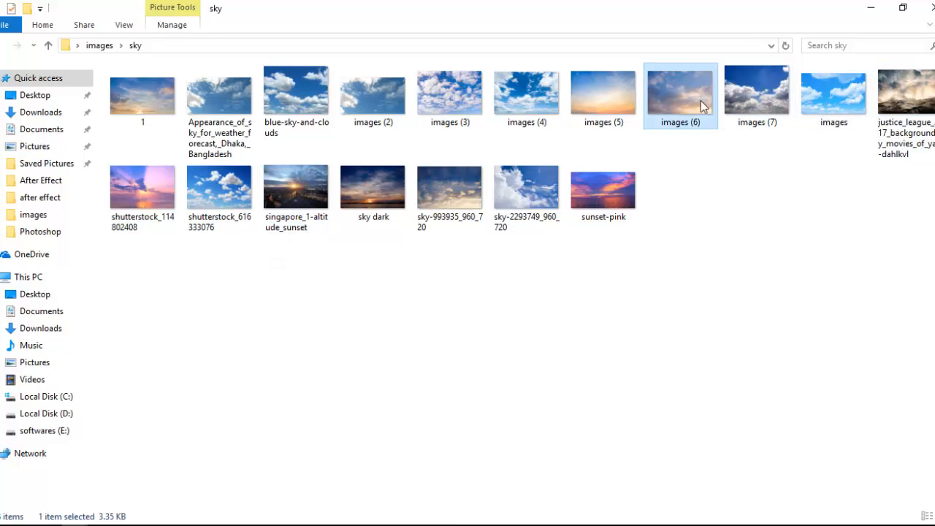
left_click(390, 203)
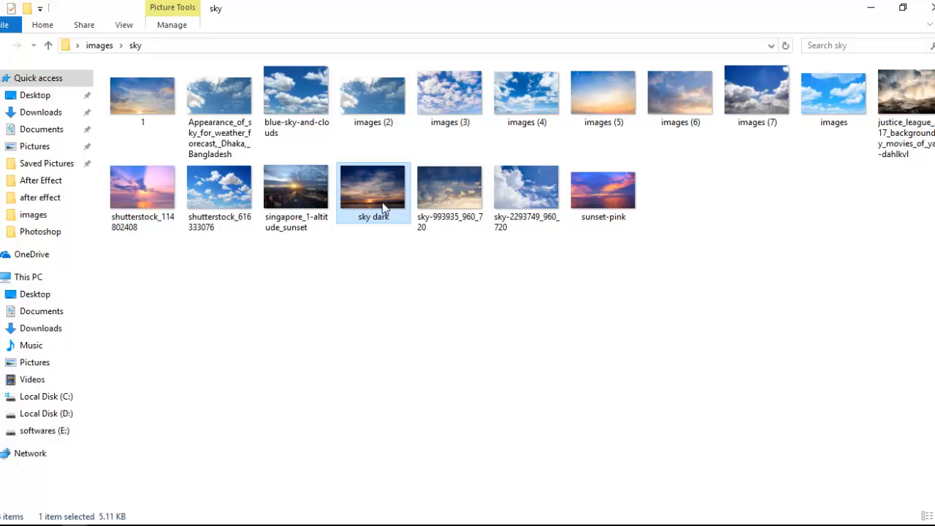
left_click_drag(385, 208, 318, 286)
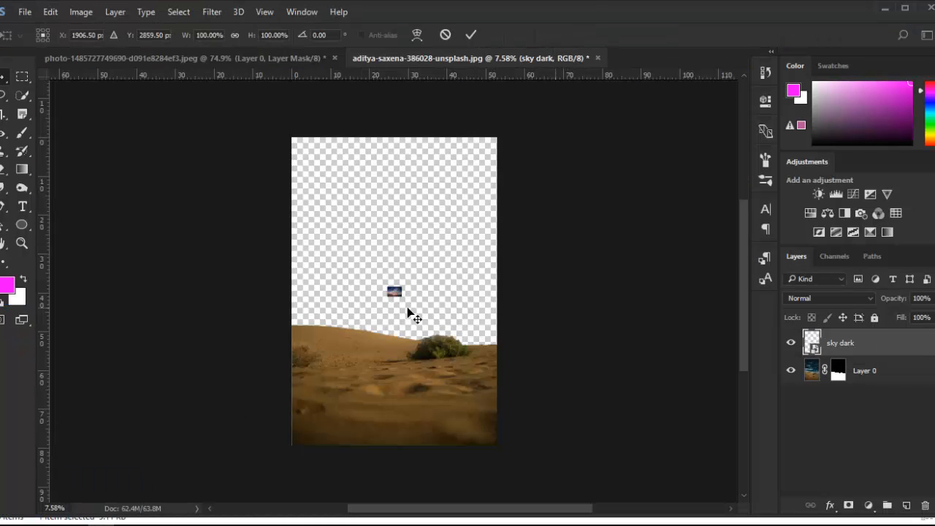
key("Escape")
- Place the sky-993935_960_720 image in the desert document and enlarge it to about 742% so it covers the upper canvas
key("alt+Tab")
left_click(461, 234)
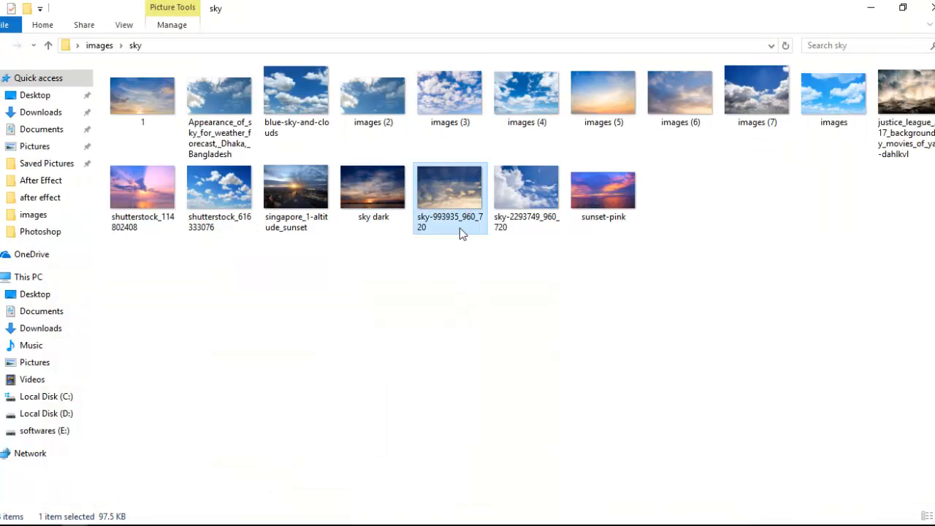
left_click_drag(461, 234, 547, 461)
left_click_drag(452, 356, 451, 327)
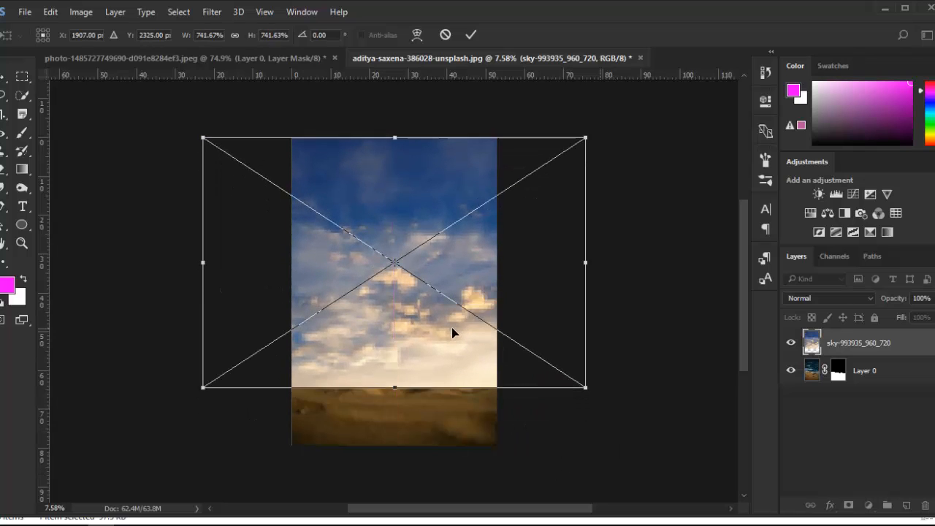
- Flip the placed sky vertically, then move its layer beneath the desert layer and shift it upward behind the dunes
right_click(452, 327)
left_click(501, 316)
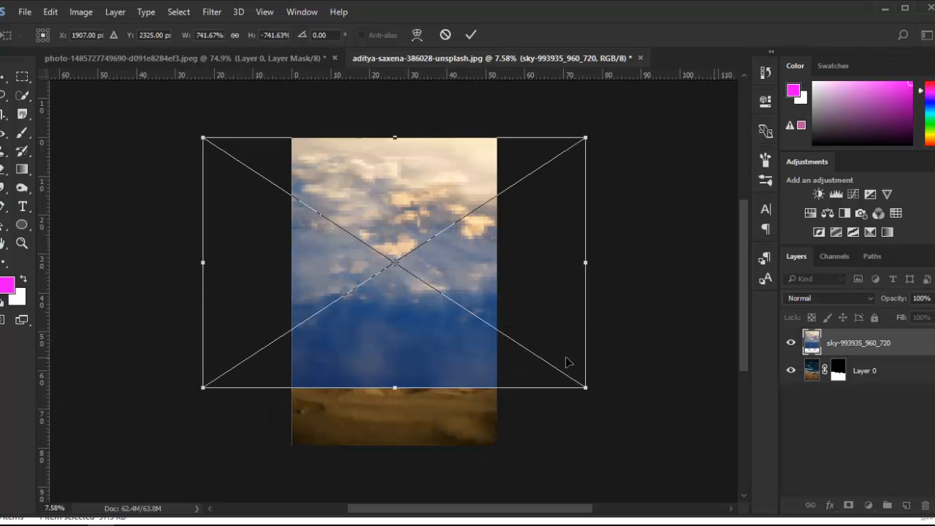
key("Return")
left_click_drag(856, 343, 849, 410)
left_click_drag(473, 325, 459, 231)
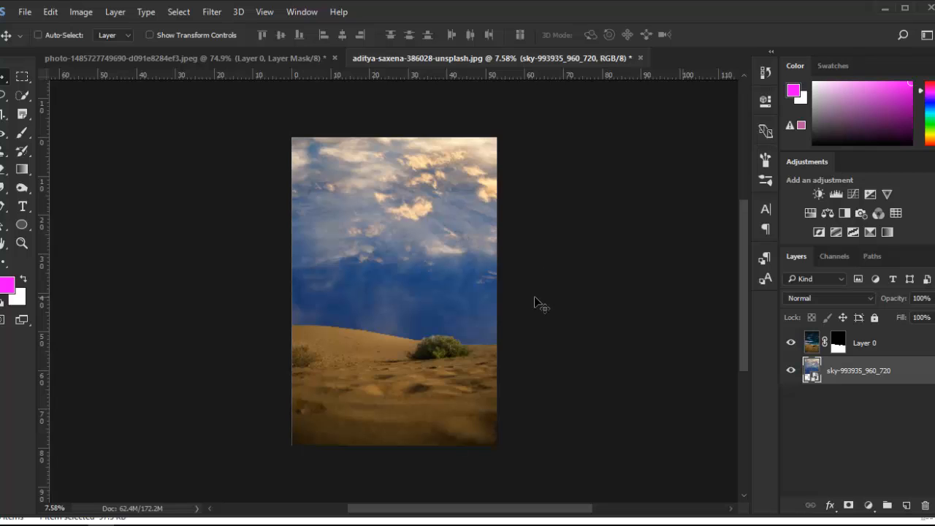
- Bring the cut-out yoga woman from her own document into the desert composite and scale her to 475.25%
scroll(351, 293, "up", 2)
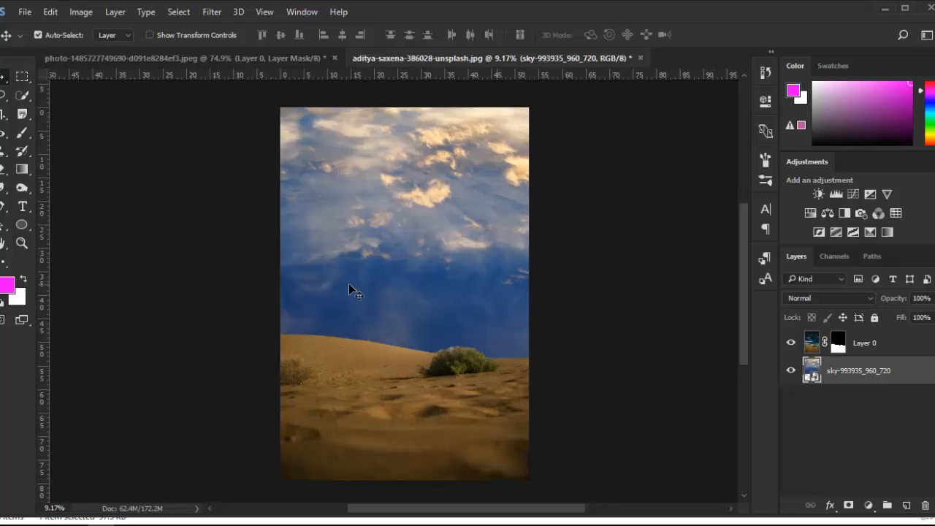
left_click(192, 59)
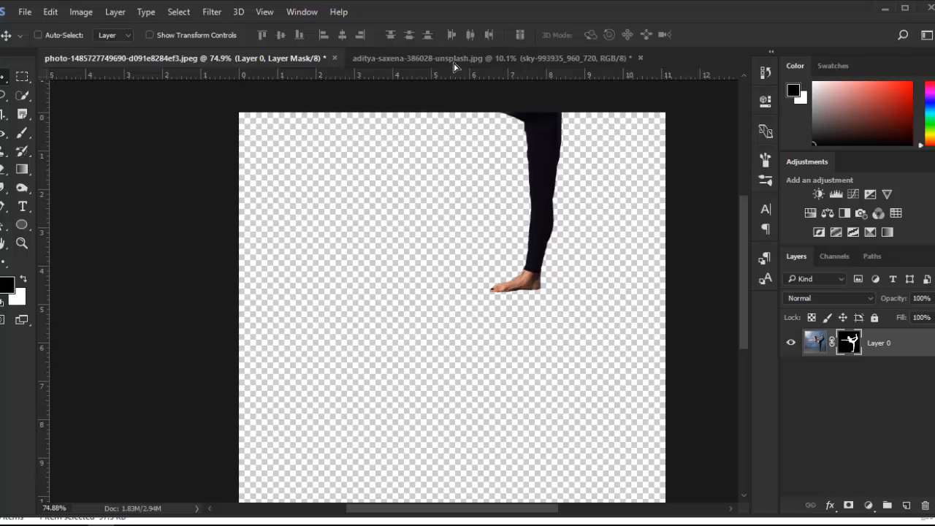
left_click_drag(453, 66, 590, 419)
key("ctrl+t")
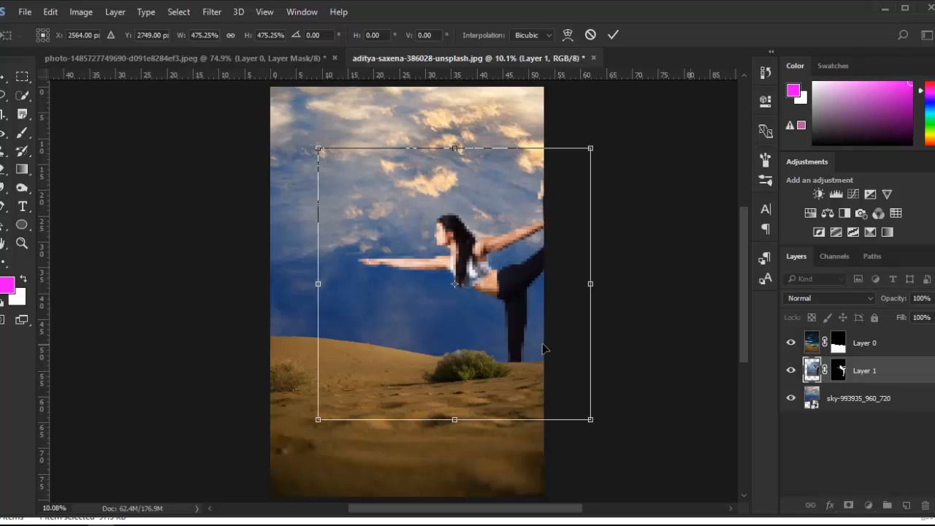
key("Return")
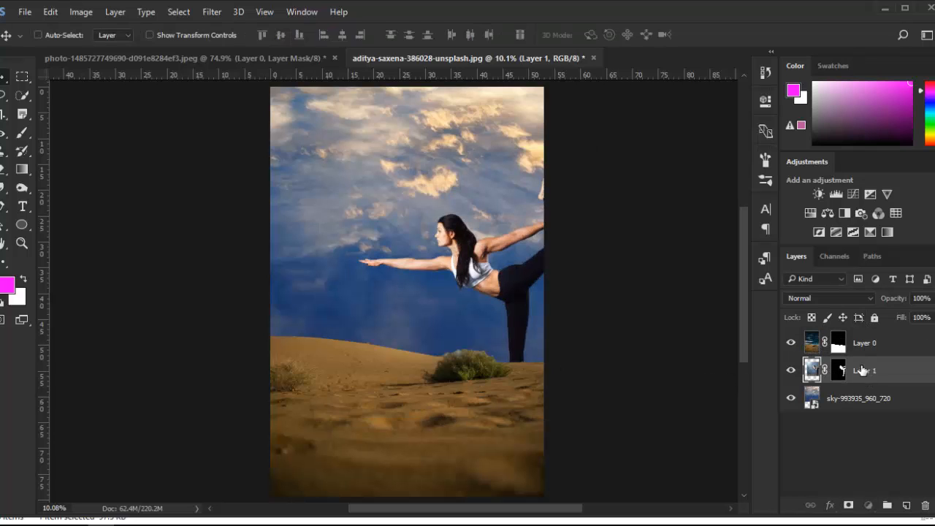
- Move the woman's layer above the desert layer, then enlarge her slightly and stand her on the sand near the right edge of the image
left_click_drag(862, 370, 863, 337)
left_click_drag(510, 281, 489, 323)
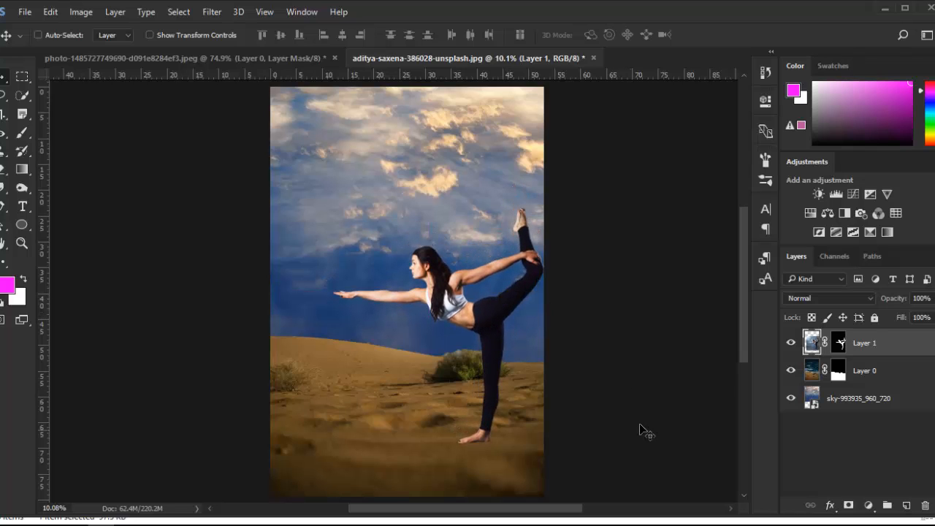
scroll(378, 314, "up", 4)
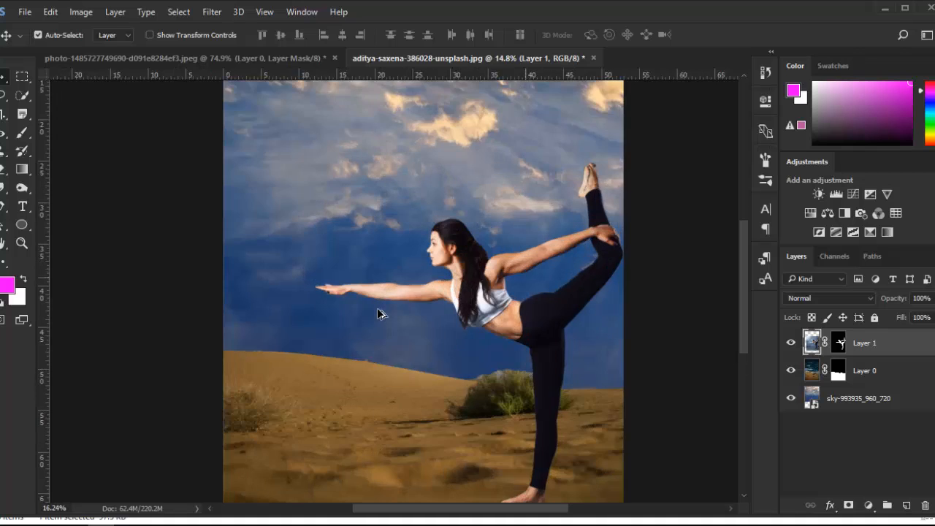
key("ctrl+t")
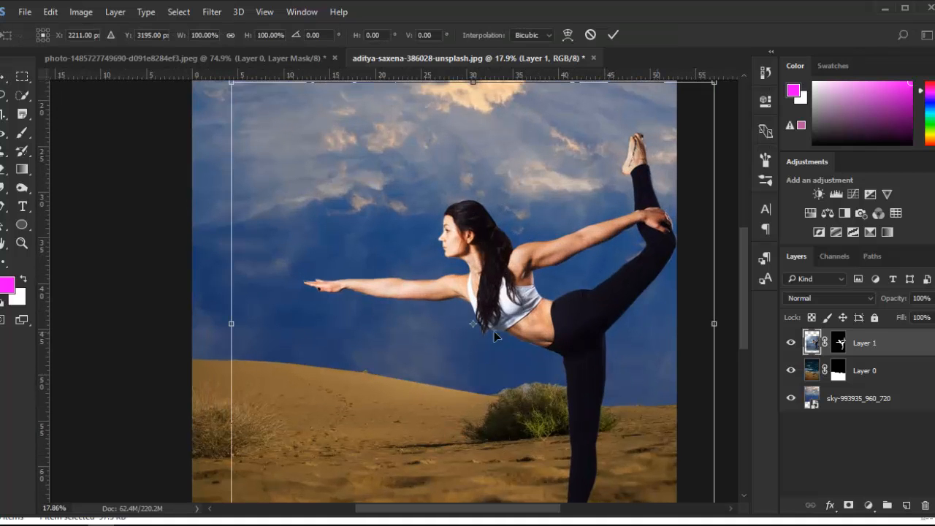
key("ctrl+0")
left_click_drag(616, 475, 632, 489)
left_click_drag(552, 321, 537, 317)
left_click_drag(525, 361, 541, 328)
key("Return")
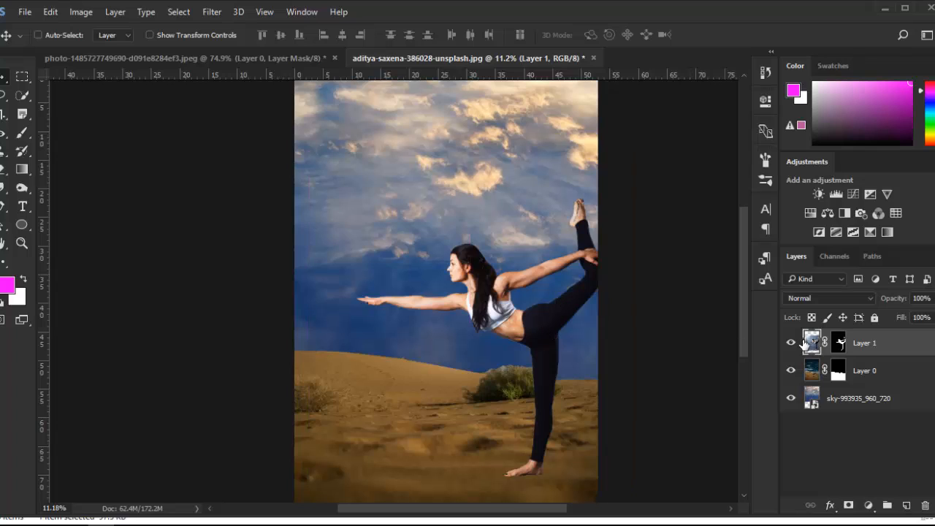
- Add a new layer above the woman and fill it with black
left_click(905, 504)
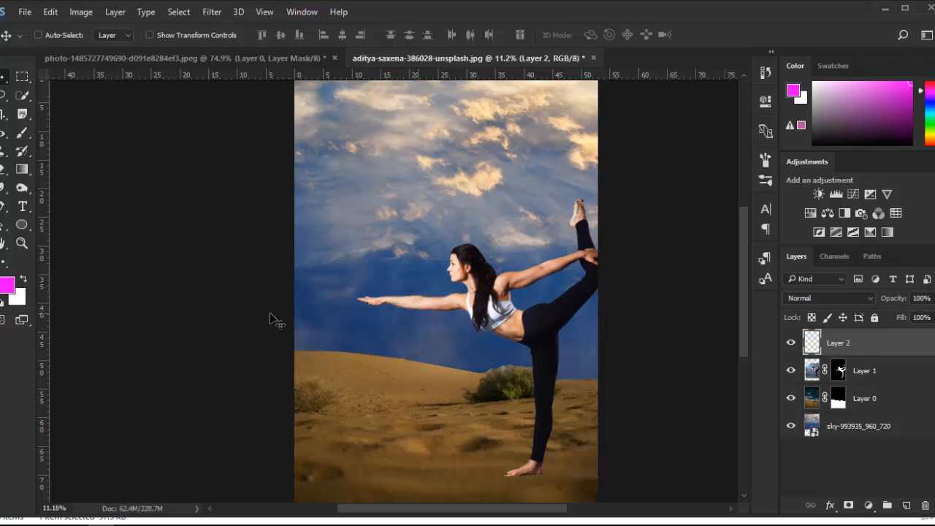
key("d")
key("alt+BackSpace")
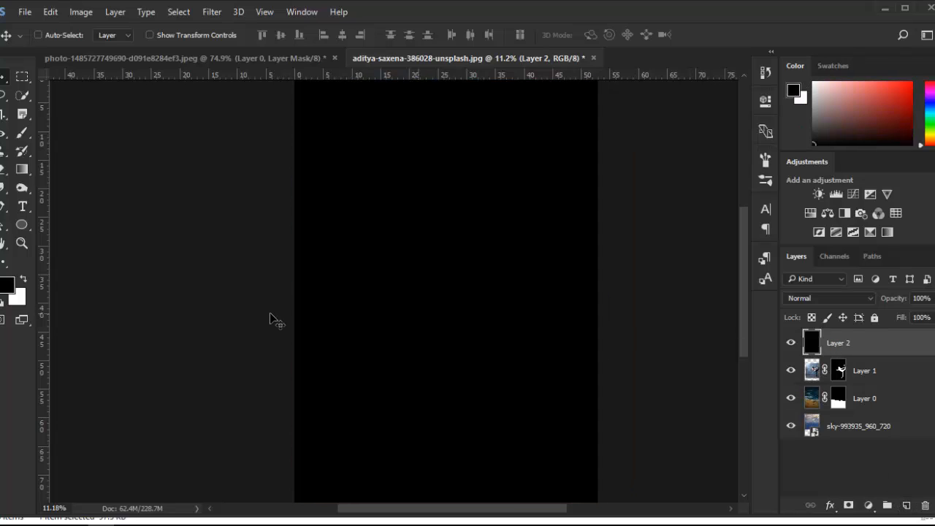
- Render a centred 50-300mm Zoom lens flare at 117% brightness on the black layer
left_click(212, 12)
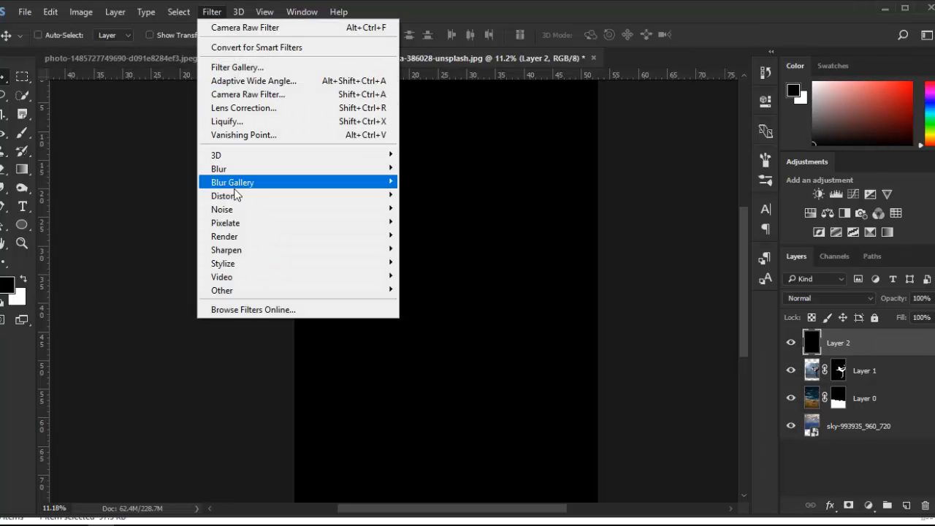
mouse_move(240, 235)
left_click(447, 323)
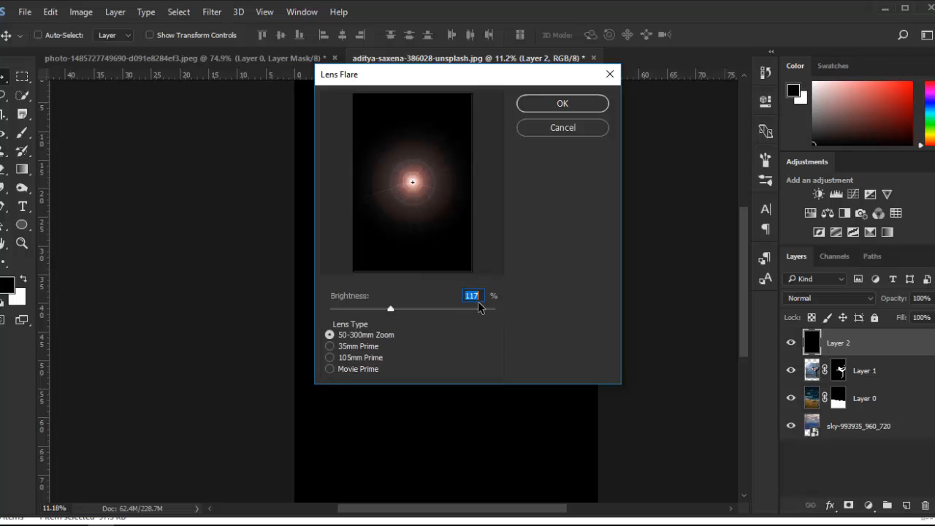
key("Return")
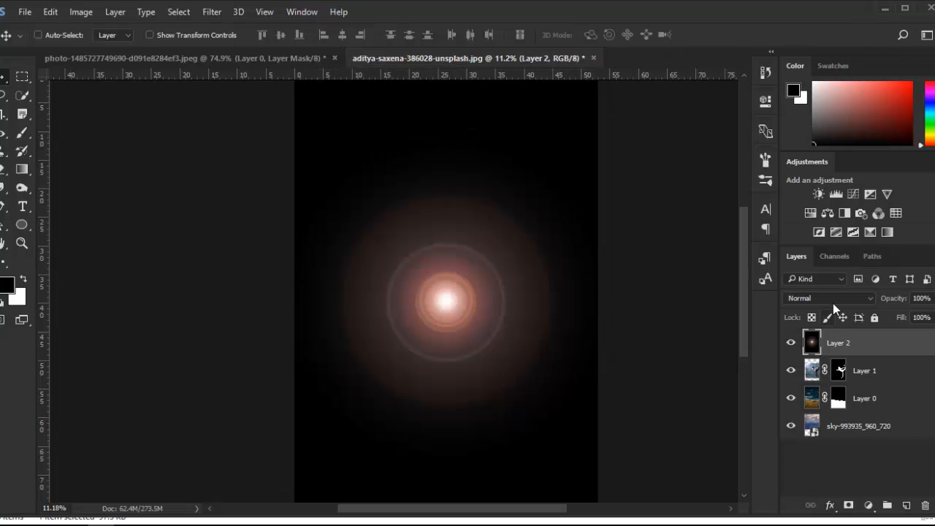
- Set the lens flare layer's blend mode to Screen
left_click(833, 301)
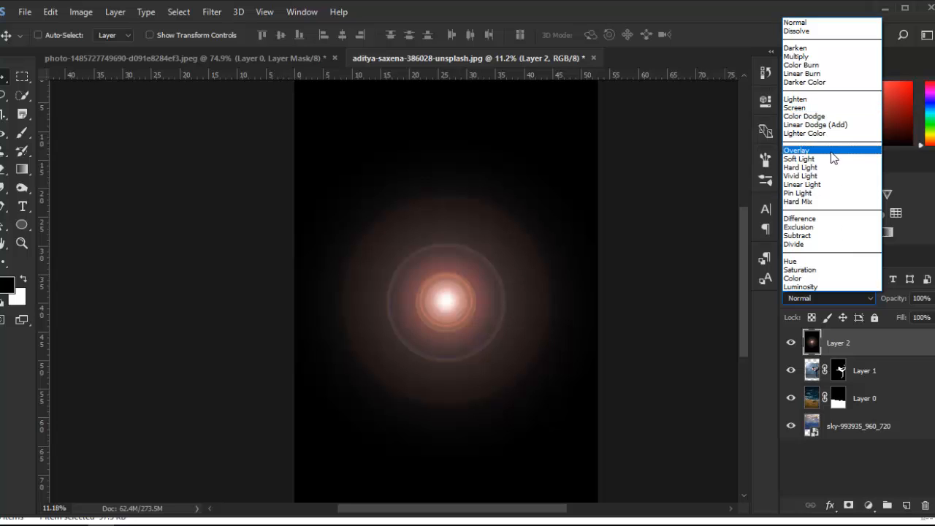
left_click(808, 48)
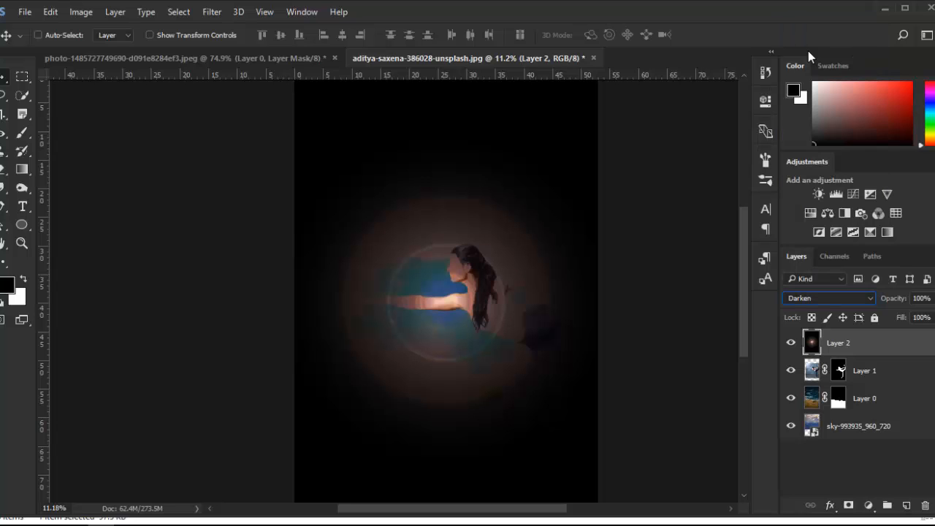
key("shift+plus")
key("shift+plus")
key("shift+plus")
key("shift+plus")
key("shift+plus")
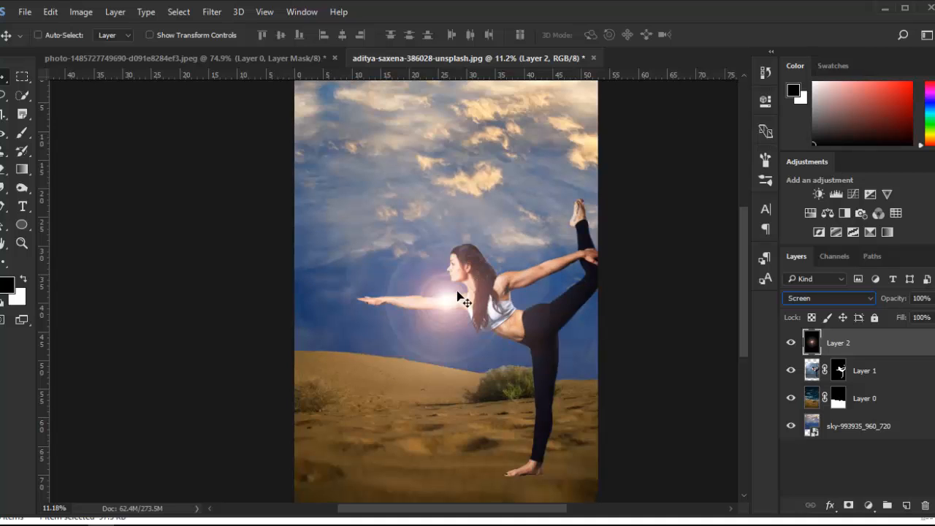
- Move the flare onto the woman's outstretched hand and intensify it by duplicating the layer and merging the copy down
left_click_drag(452, 301, 380, 292)
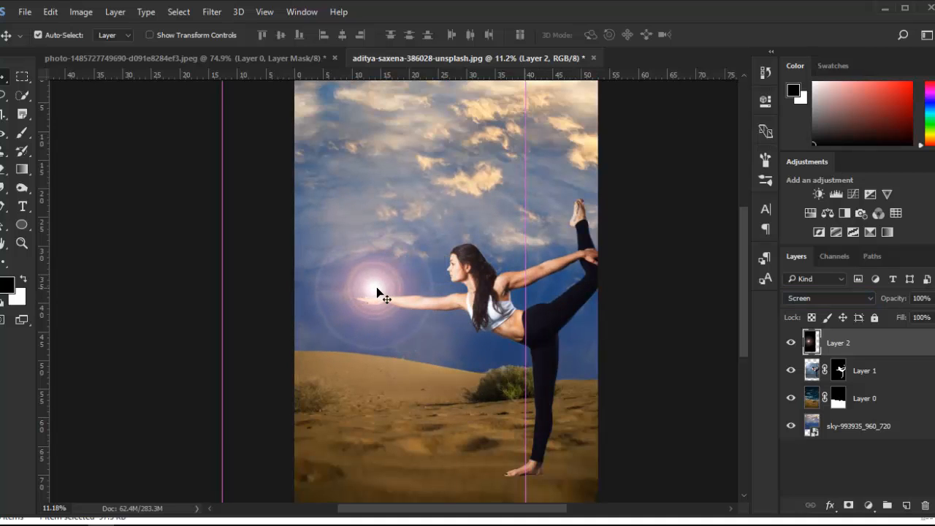
key("ctrl+j")
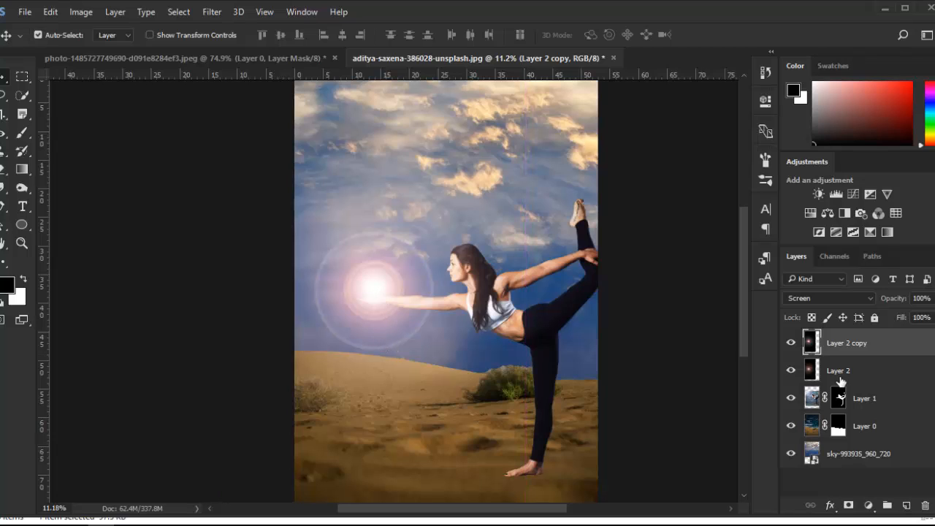
key("ctrl+e")
left_click(824, 467)
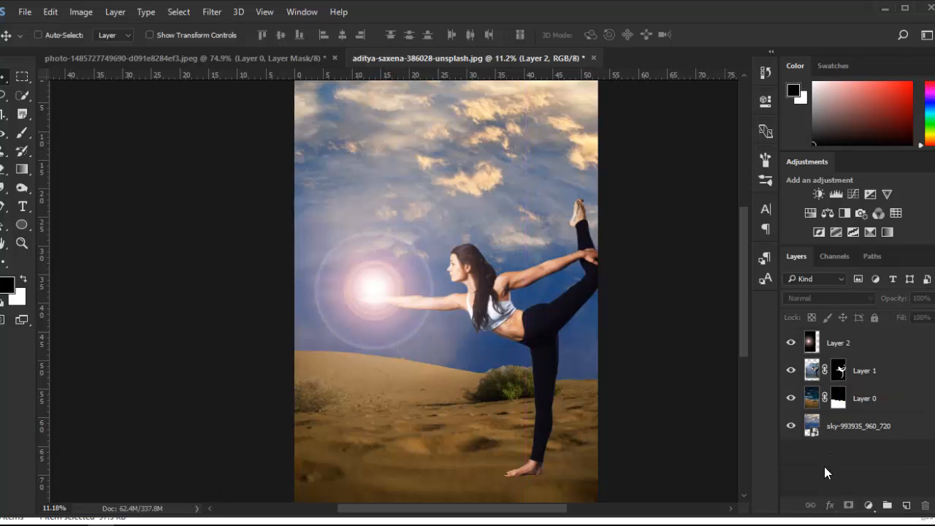
- Add a new layer above the flare and choose the Brush tool with the splash-shaped brush preset
left_click(846, 347)
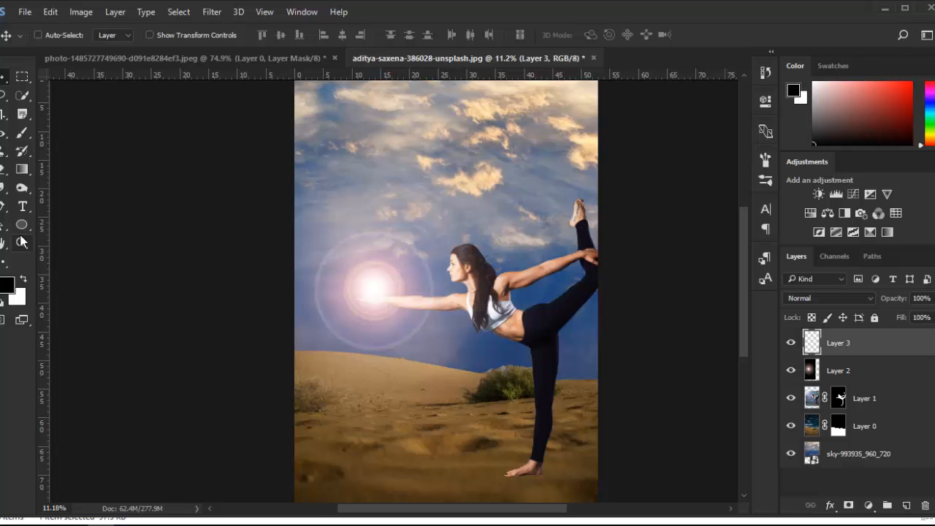
left_click(22, 132)
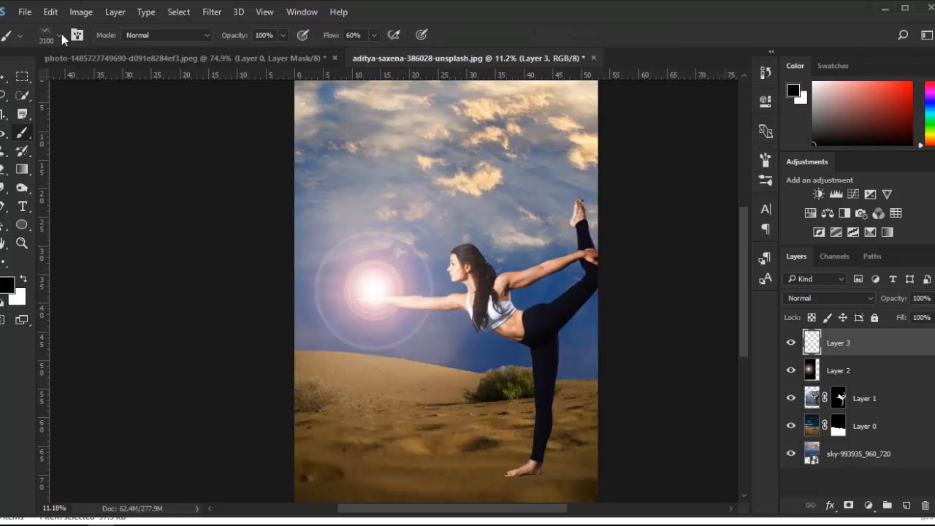
left_click(62, 35)
left_click(17, 244)
left_click(409, 123)
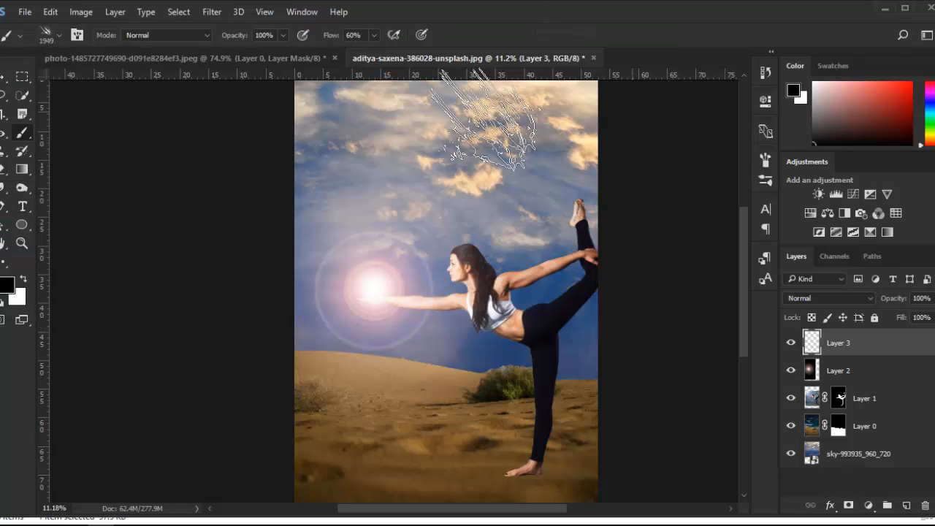
- Enlarge the splash brush to 3500 px
key("bracketright")
key("bracketright")
key("bracketright")
key("bracketright")
key("bracketright")
key("bracketright")
key("bracketright")
key("bracketright")
key("bracketright")
key("bracketright")
key("bracketright")
key("bracketright")
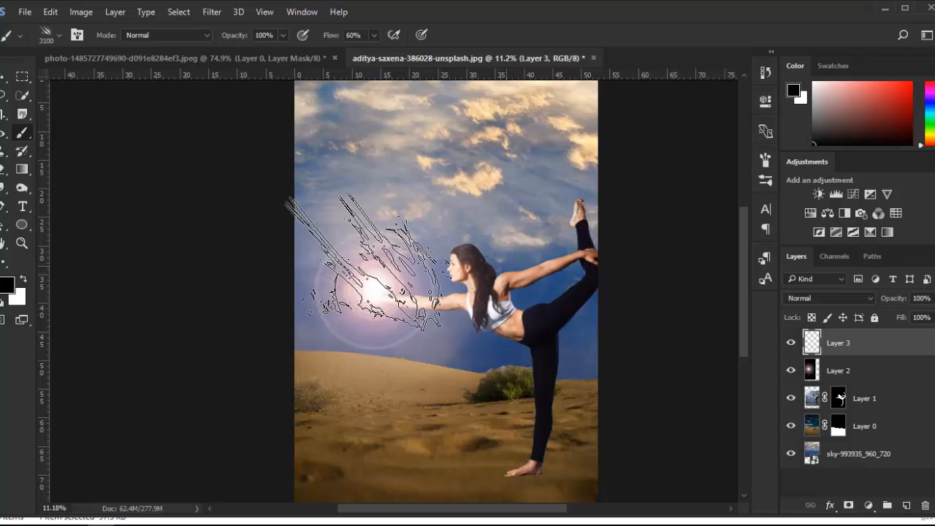
key("bracketright")
key("bracketright")
key("bracketright")
key("bracketright")
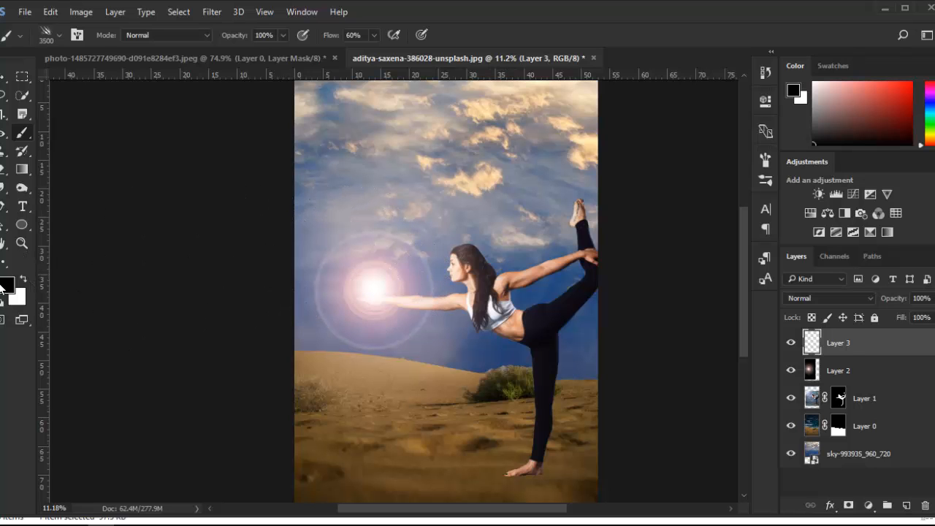
- Paint a bright red splash over the glowing hand and set that layer's blend mode to Divide
left_click(4, 286)
left_click(659, 214)
left_click(796, 210)
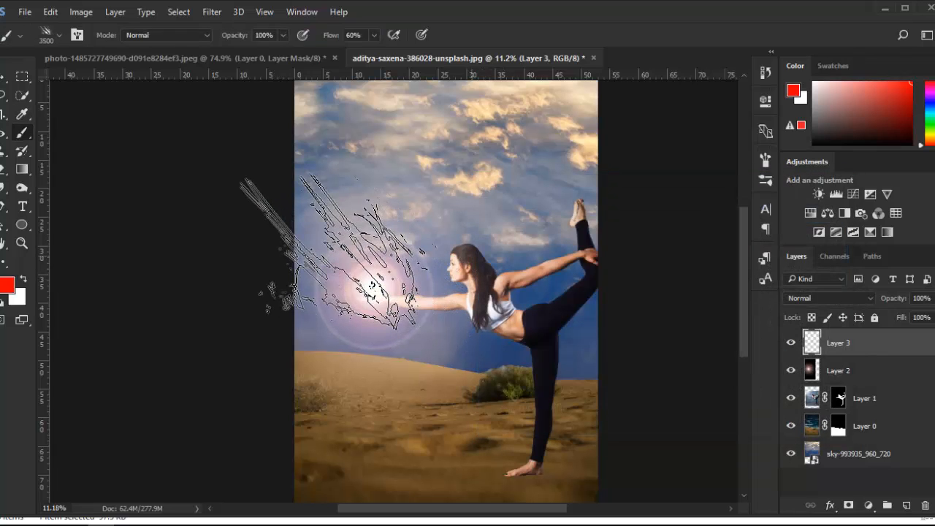
left_click(335, 262)
left_click(848, 299)
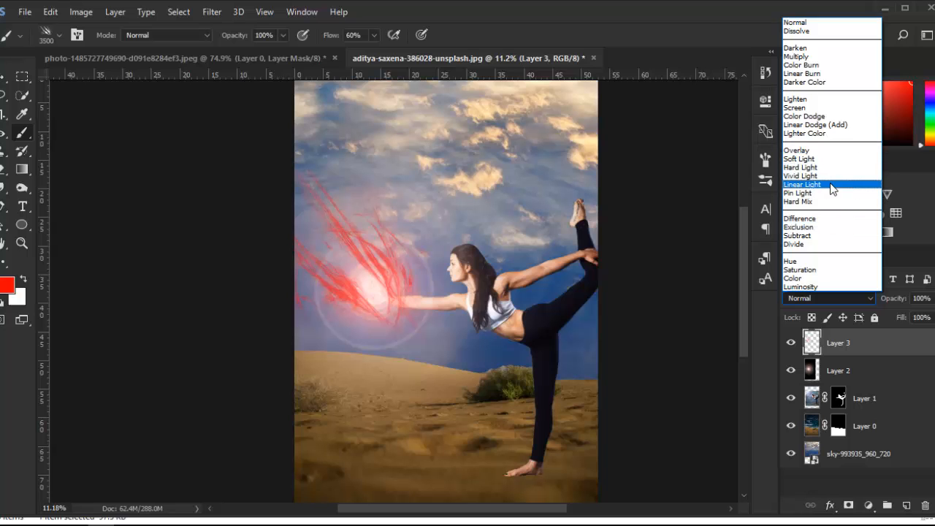
left_click(827, 244)
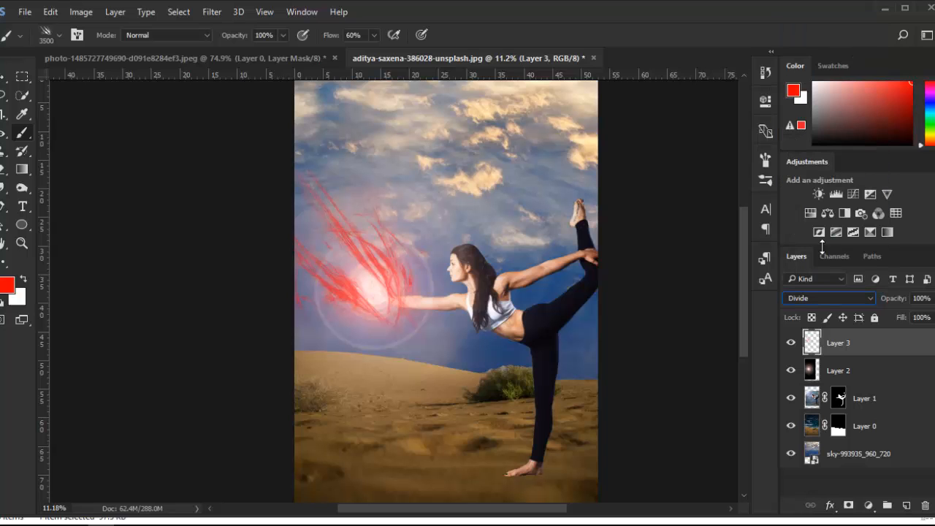
- Choose the Brush tool with the branching, lightning-shaped brush preset
left_click(2, 78)
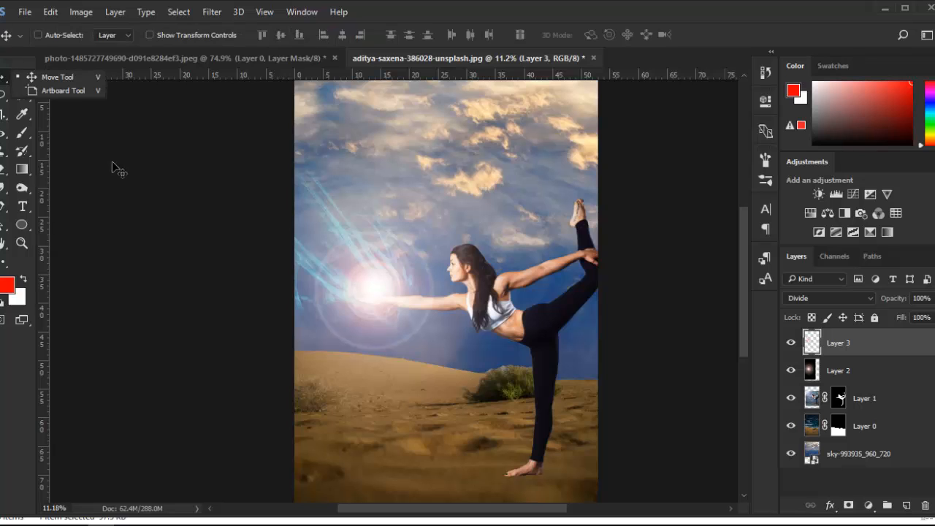
left_click(59, 77)
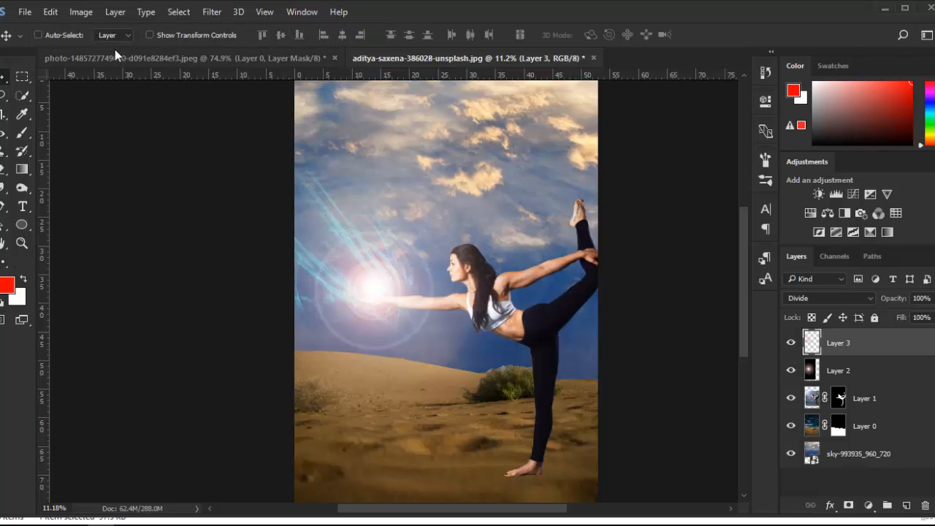
left_click(22, 132)
left_click(59, 35)
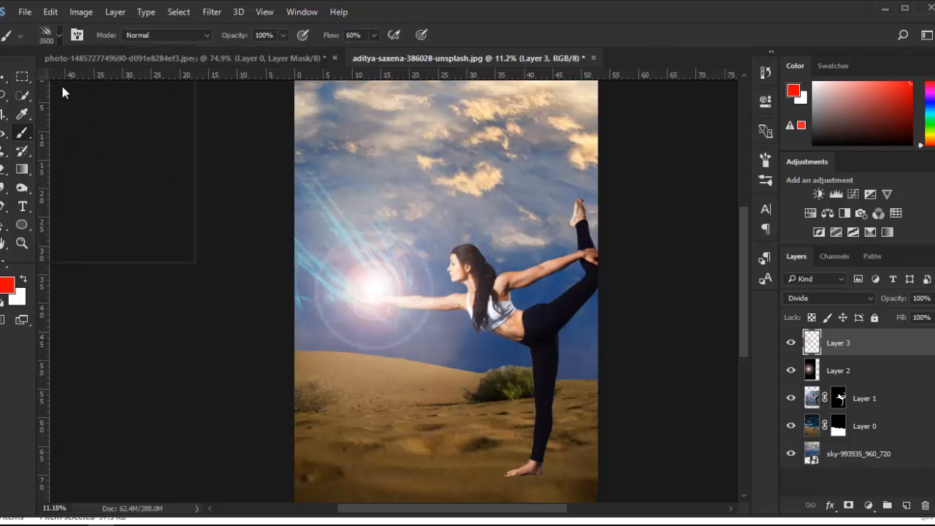
left_click(128, 221)
left_click(529, 3)
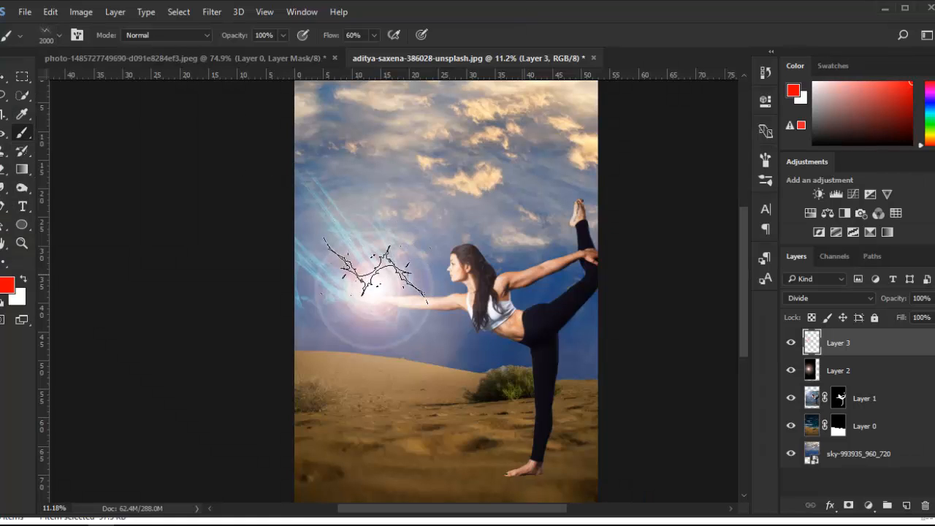
- Enlarge the lightning brush to 4800 px and stamp it in red over the glowing hand on a new layer
key("bracketright")
key("bracketright")
key("bracketright")
key("bracketright")
key("bracketright")
key("bracketright")
key("bracketright")
key("bracketright")
key("bracketright")
key("bracketright")
key("bracketright")
key("bracketright")
key("bracketright")
key("bracketright")
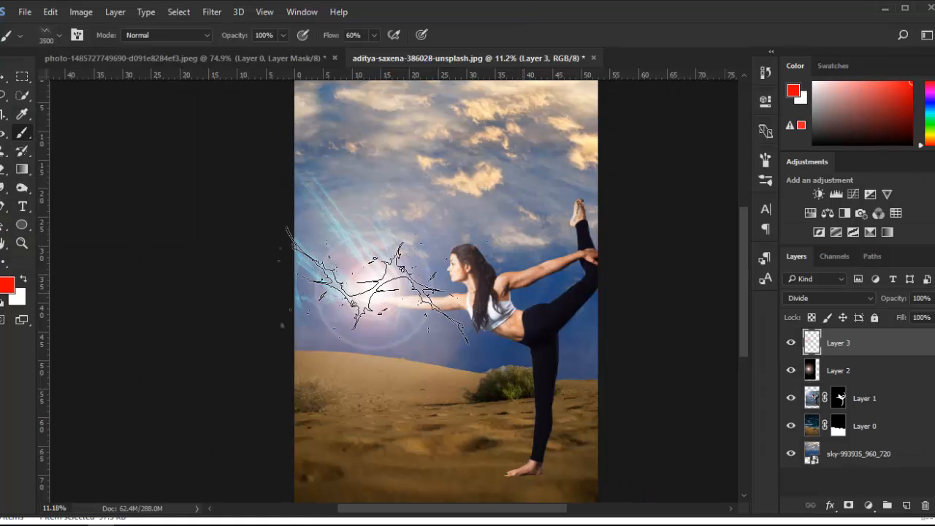
key("bracketright")
key("bracketright")
key("bracketright")
key("bracketright")
key("bracketright")
key("bracketright")
key("bracketright")
key("bracketright")
key("bracketright")
key("bracketright")
key("bracketright")
key("bracketright")
key("bracketright")
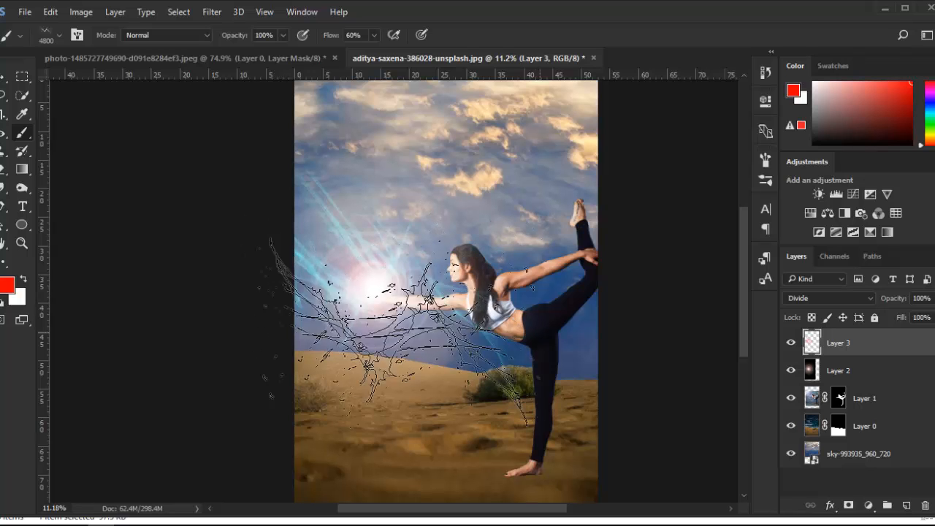
left_click(905, 506)
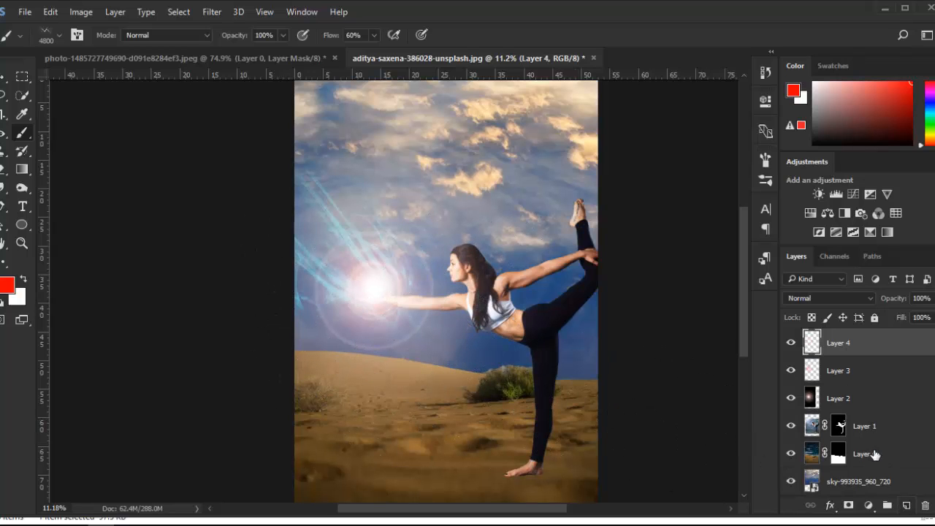
left_click(373, 288)
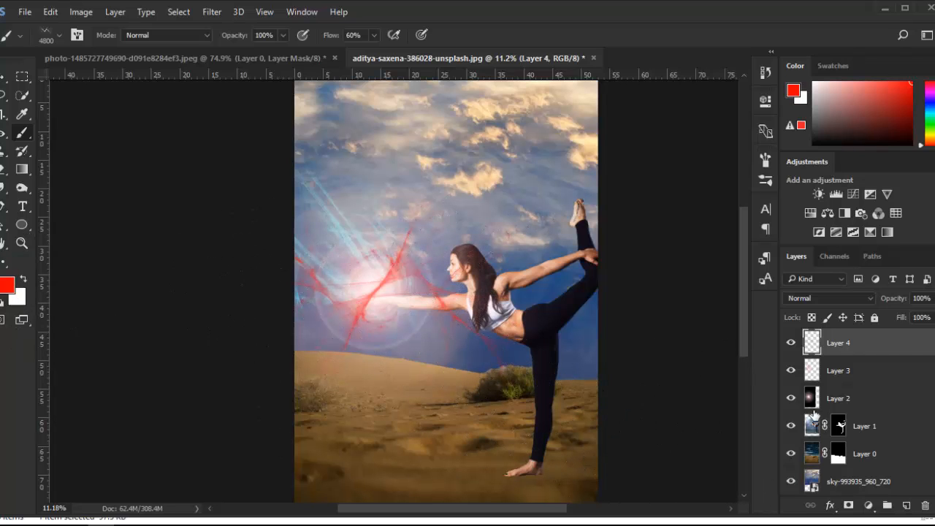
- Duplicate the red lightning layer, rotate and move the copy so its branches cross at the glowing hand, and merge it down
key("ctrl+j")
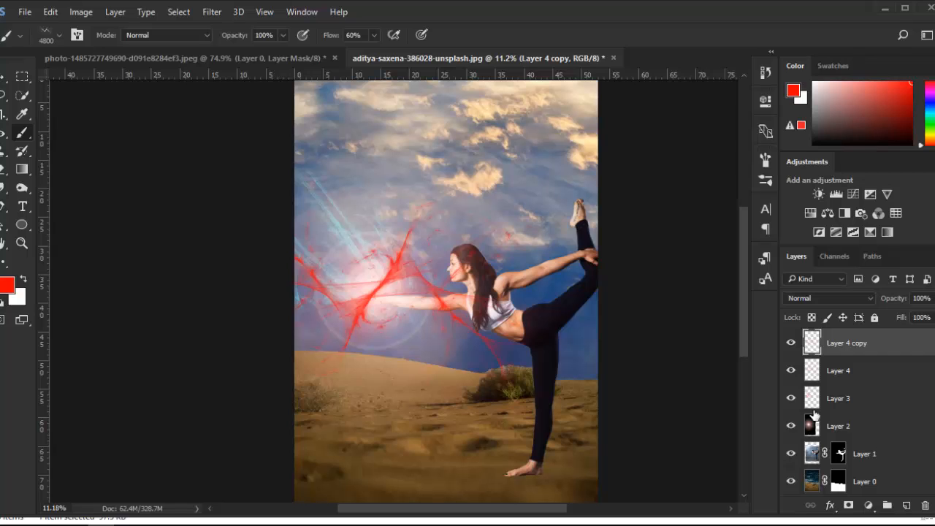
key("ctrl+t")
left_click_drag(617, 237, 486, 423)
mouse_move(432, 326)
left_mouse_down()
mouse_move(413, 307)
mouse_move(381, 319)
left_mouse_up()
key("b")
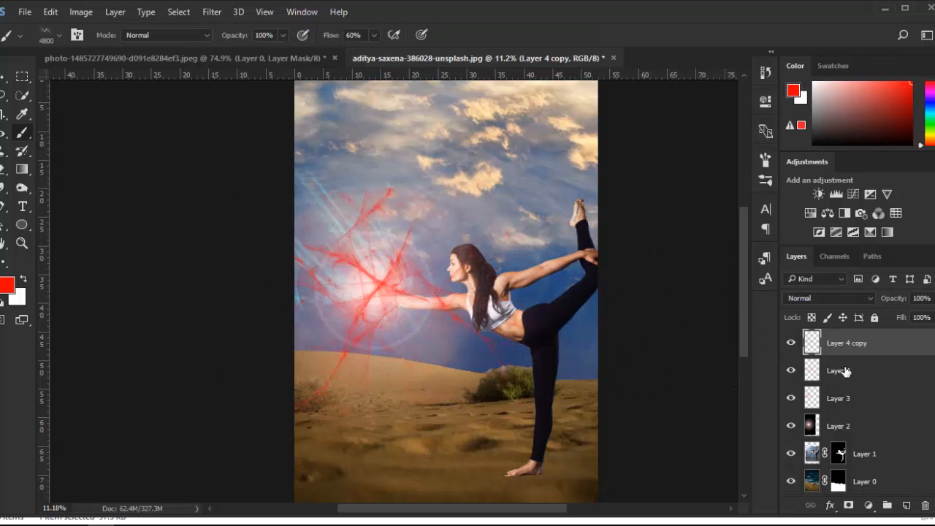
key("ctrl+e")
- Try the Divide and Soft Light blend modes on the merged lightning layer
left_click(827, 298)
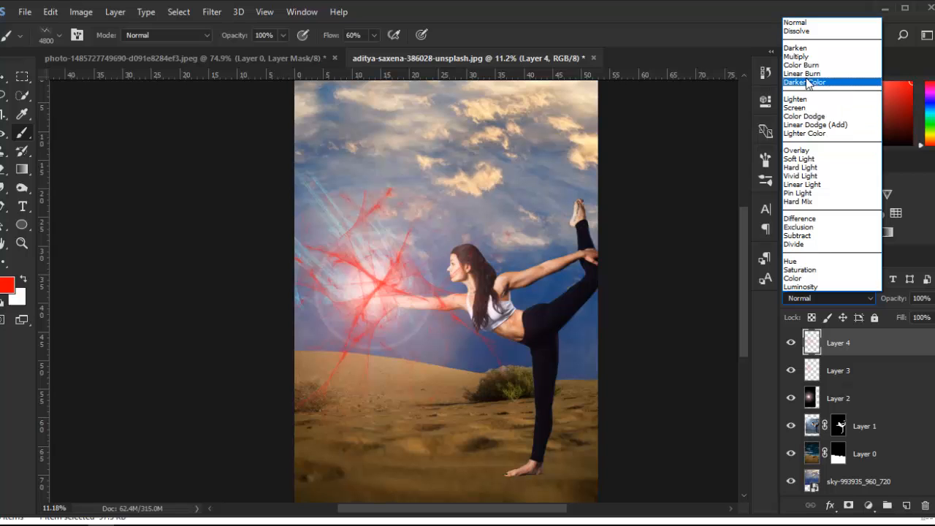
left_click(803, 244)
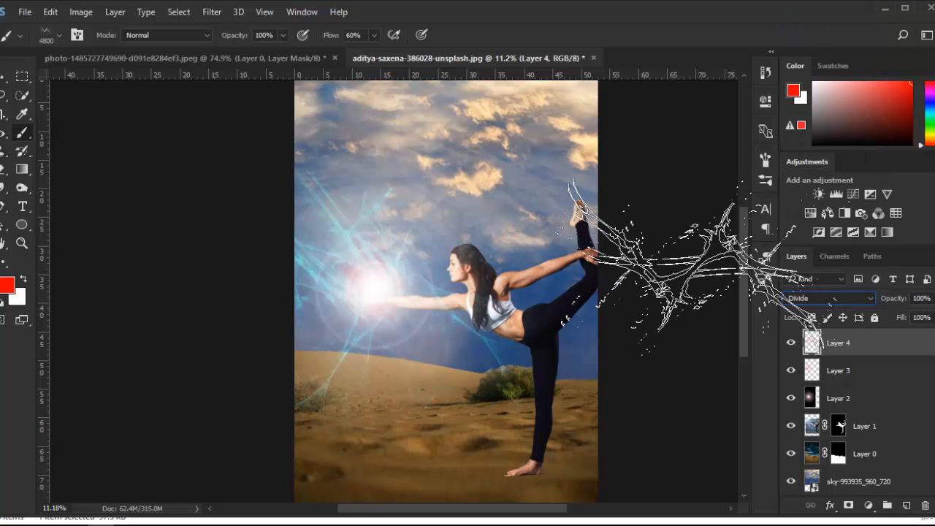
key("Up")
key("Up")
key("Up")
key("Up")
key("Up")
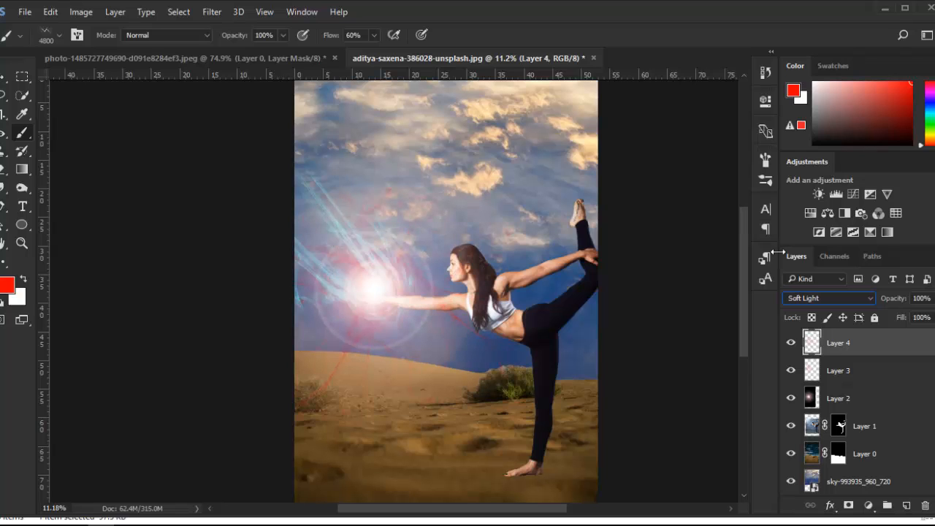
- Set the lightning layer's blend mode to Screen and duplicate the layer to strengthen the effect
left_click(825, 299)
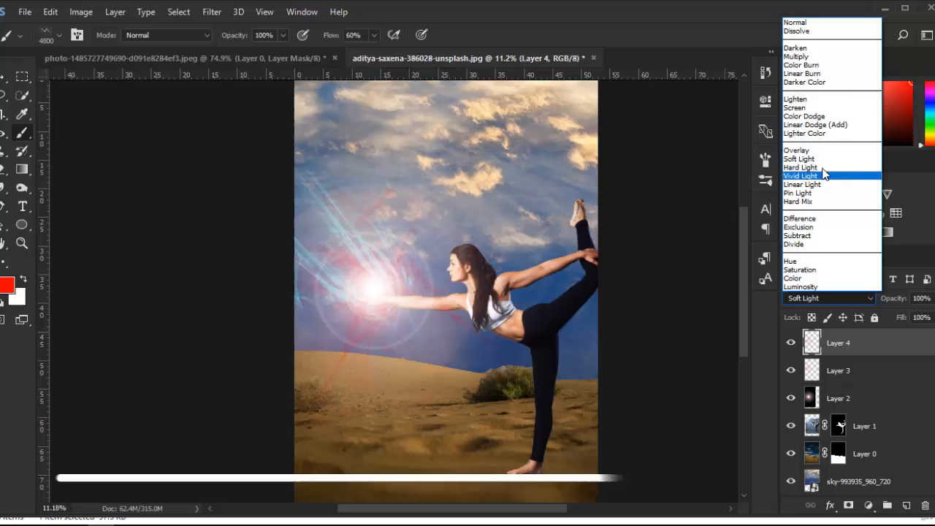
left_click(822, 108)
key("v")
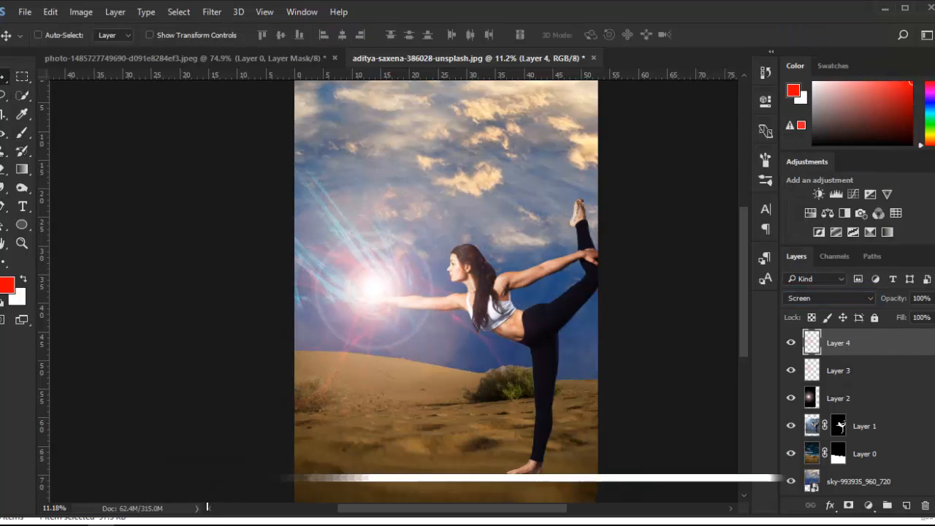
key("ctrl+j")
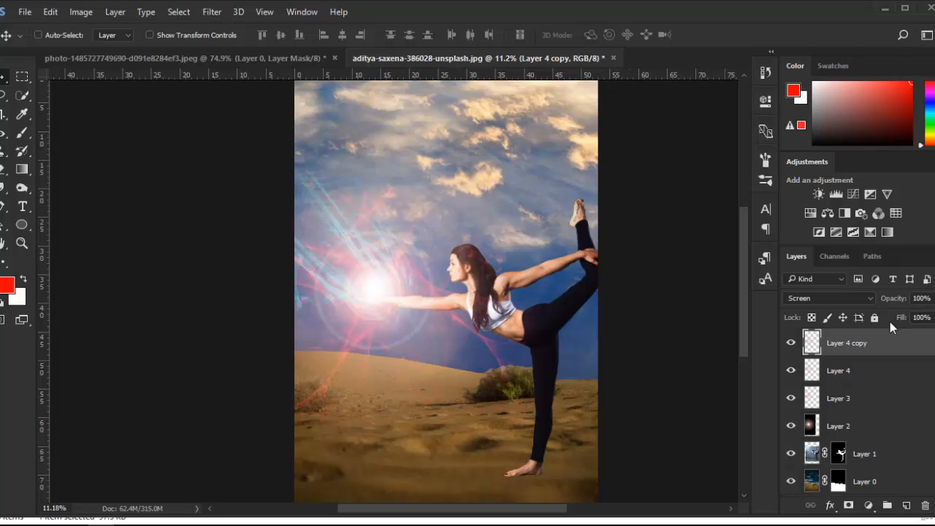
- Lower the opacity of the splash on Layer 3 to 71%
left_click(865, 407)
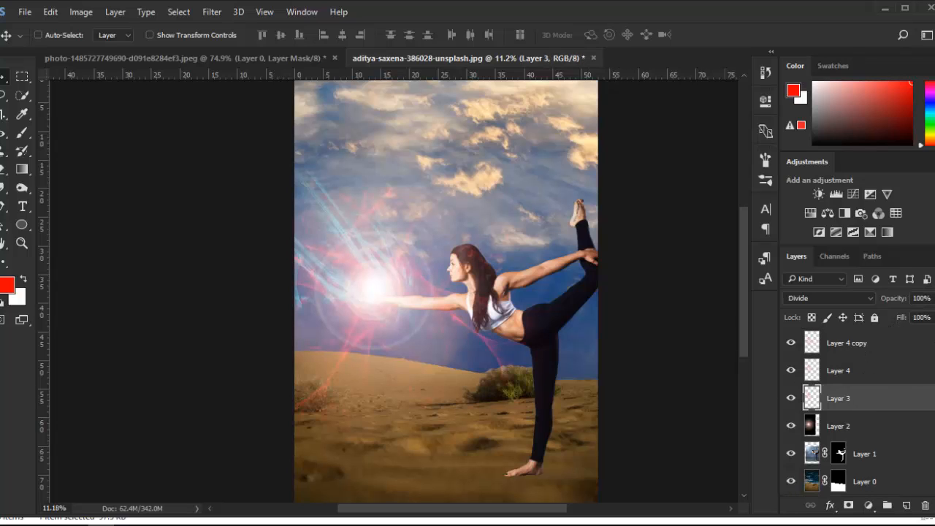
left_click(929, 298)
left_click_drag(931, 316, 922, 319)
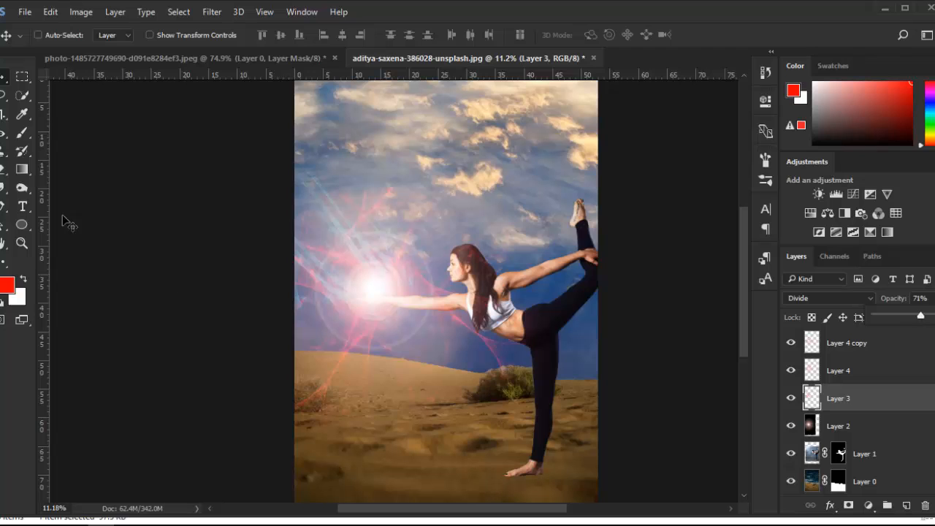
scroll(432, 329, "up", 2)
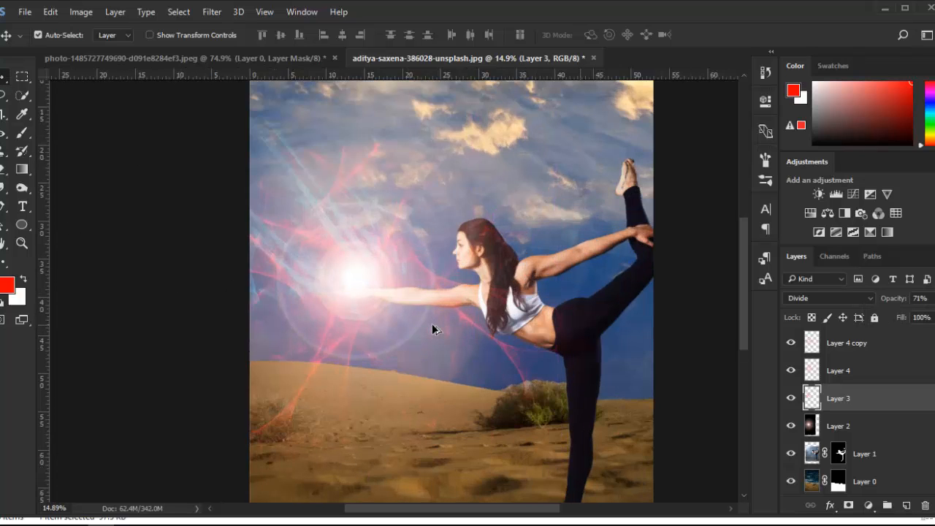
scroll(432, 323, "down", 2)
- Add an Exposure adjustment of -2.00 above the woman's layer and clip it to that layer
left_click(873, 457)
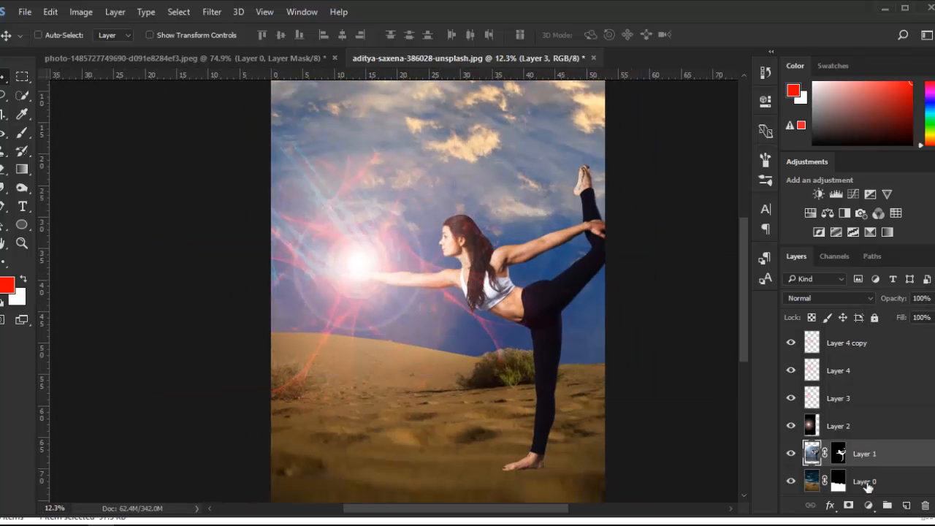
left_click(868, 505)
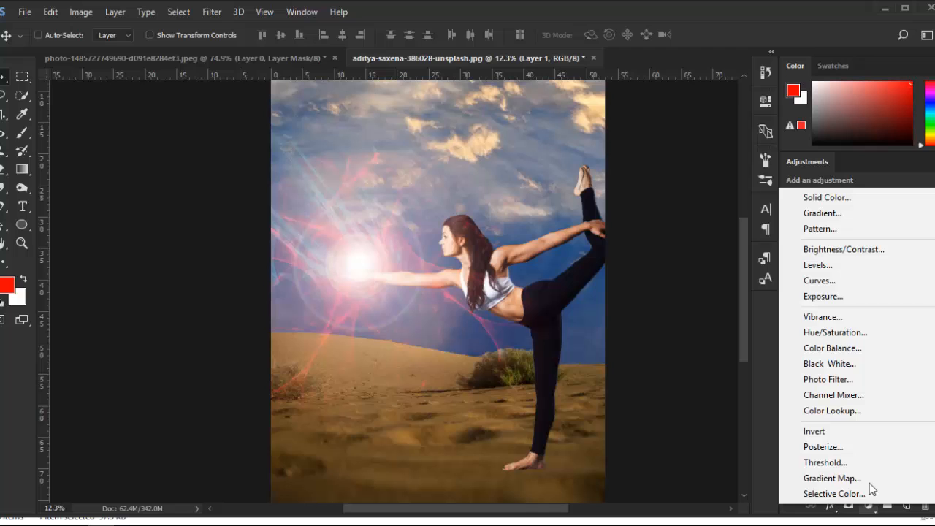
left_click(840, 295)
left_click_drag(642, 177, 620, 188)
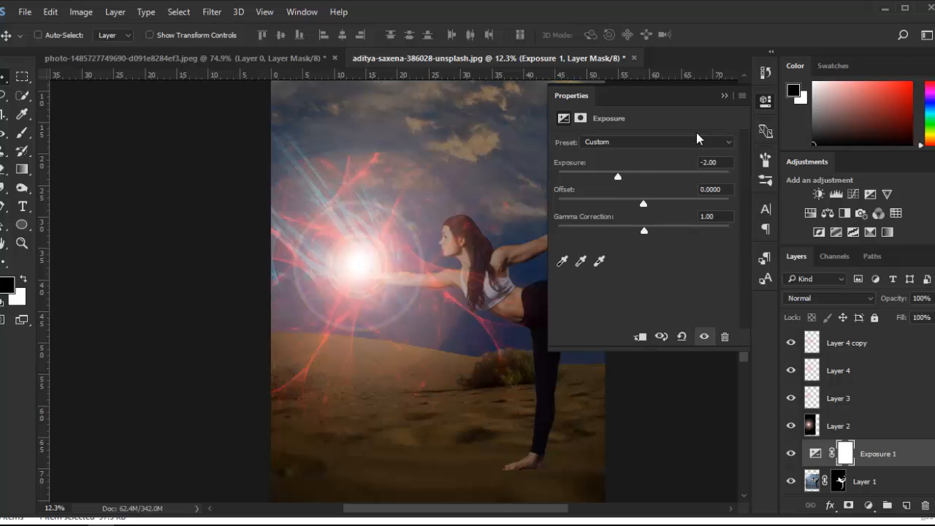
left_click(724, 96)
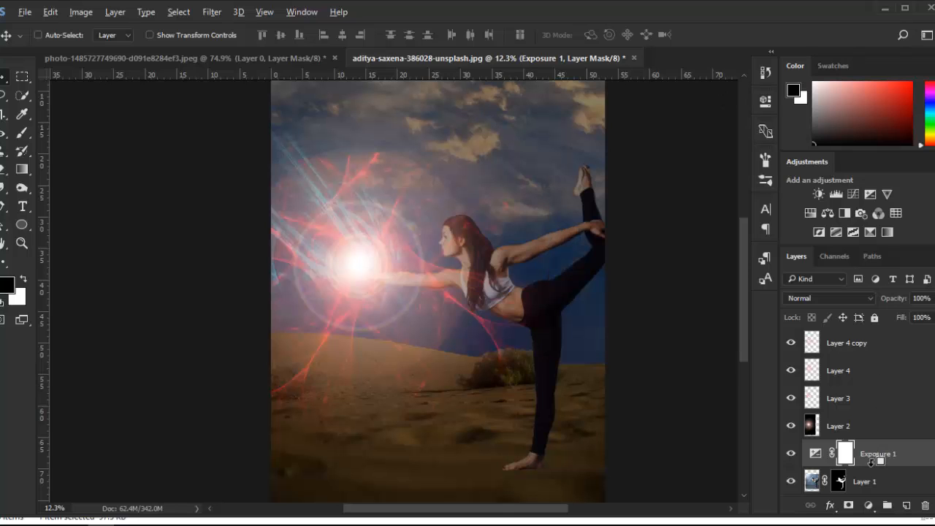
left_click(871, 464, "alt")
- Add a Curves adjustment directly above the sky layer and pull the curve's midtones down to darken the sky
scroll(891, 441, "down", 2)
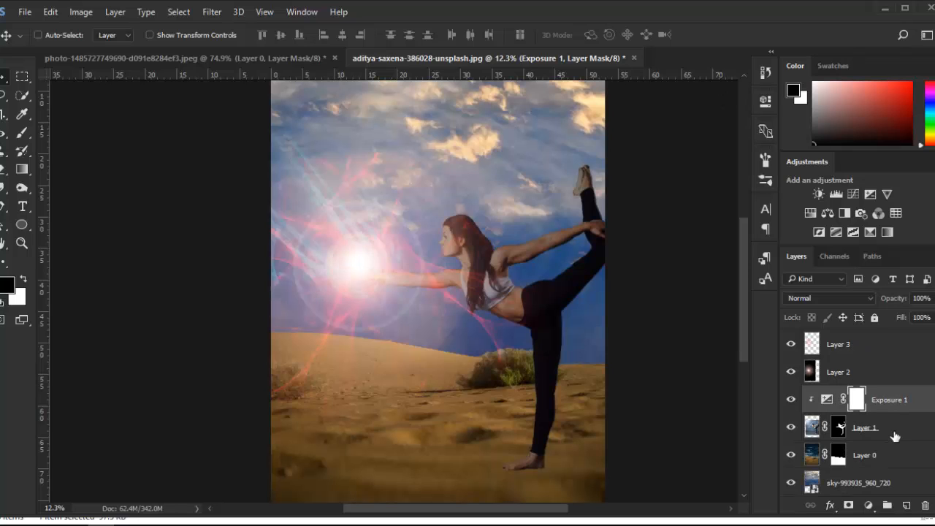
left_click(846, 484)
left_click(868, 506)
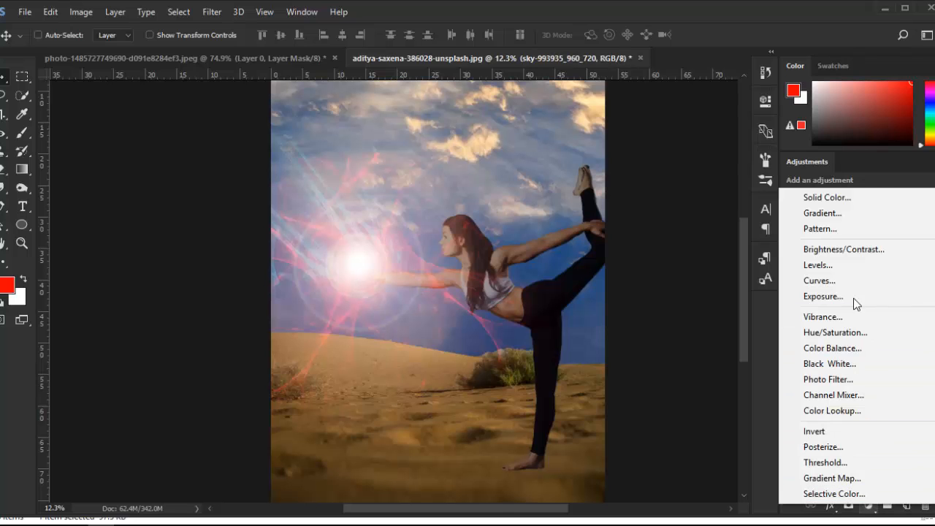
left_click(850, 280)
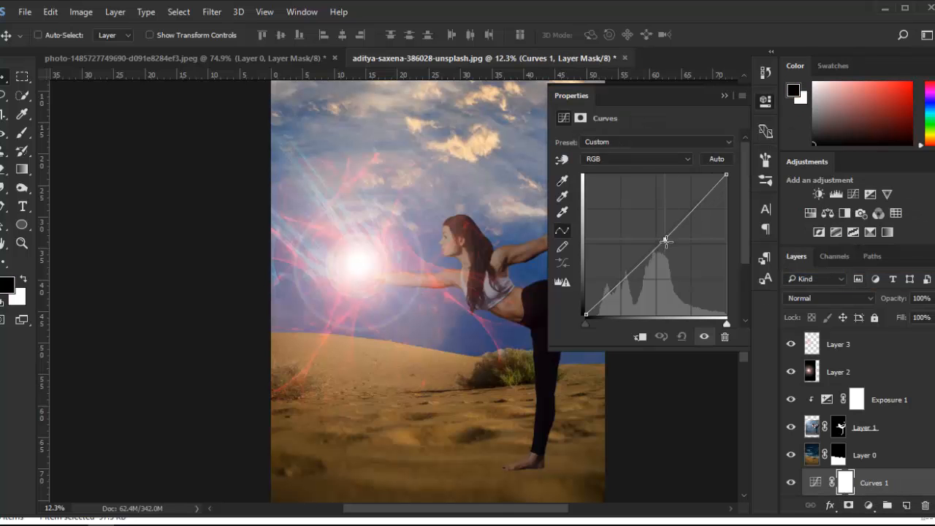
left_click_drag(665, 242, 691, 245)
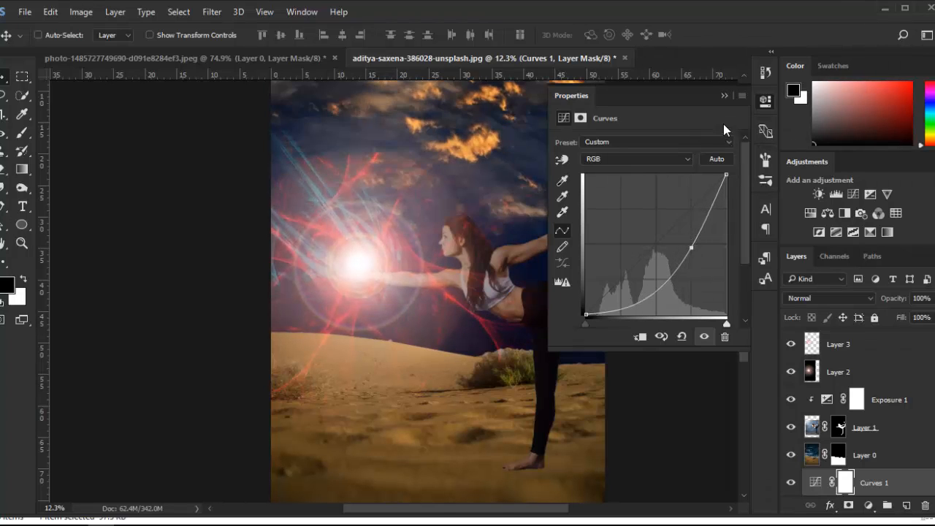
left_click(725, 97)
- Add a Brightness/Contrast adjustment above the desert layer with brightness -37 and contrast -8
scroll(869, 445, "down", 1)
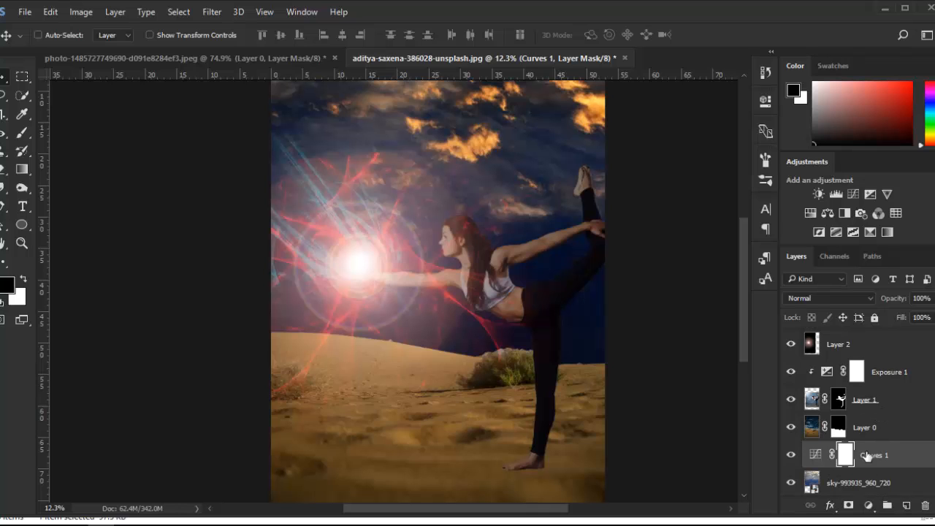
left_click(866, 430)
left_click(867, 507)
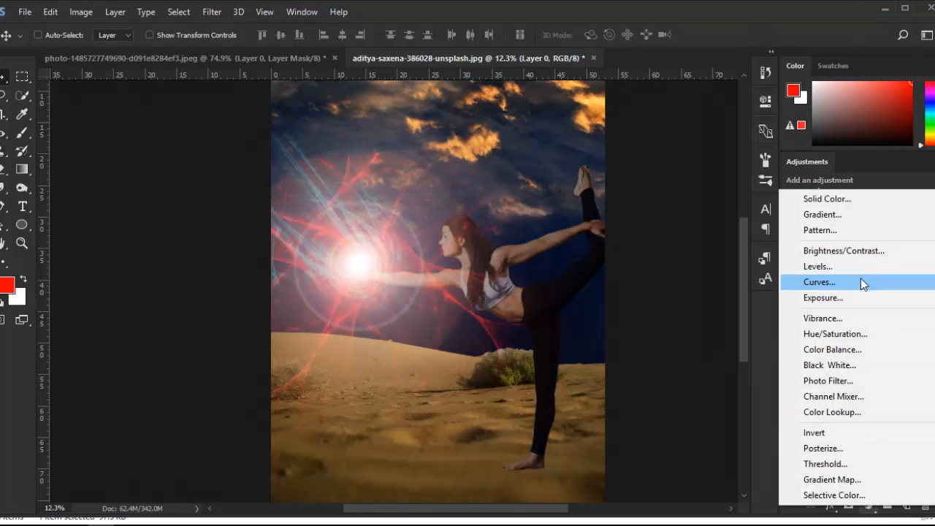
left_click(859, 252)
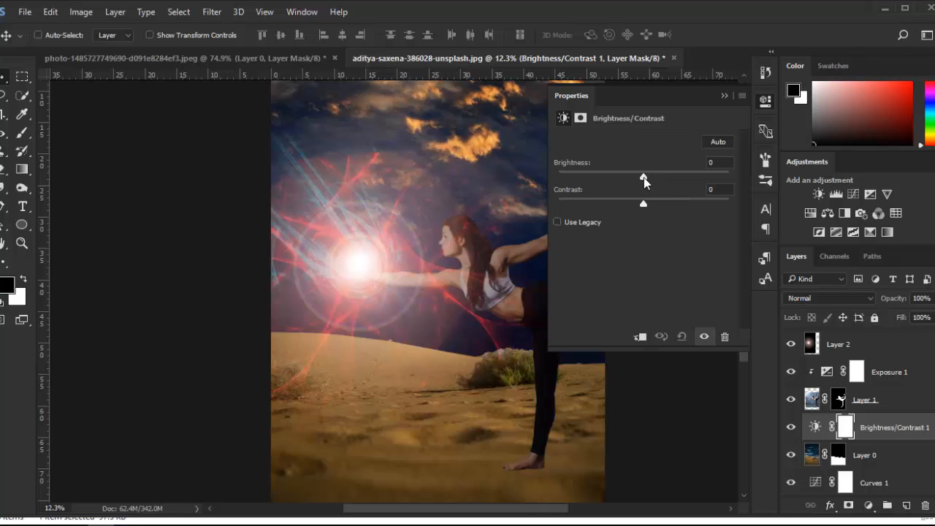
left_click_drag(643, 177, 630, 204)
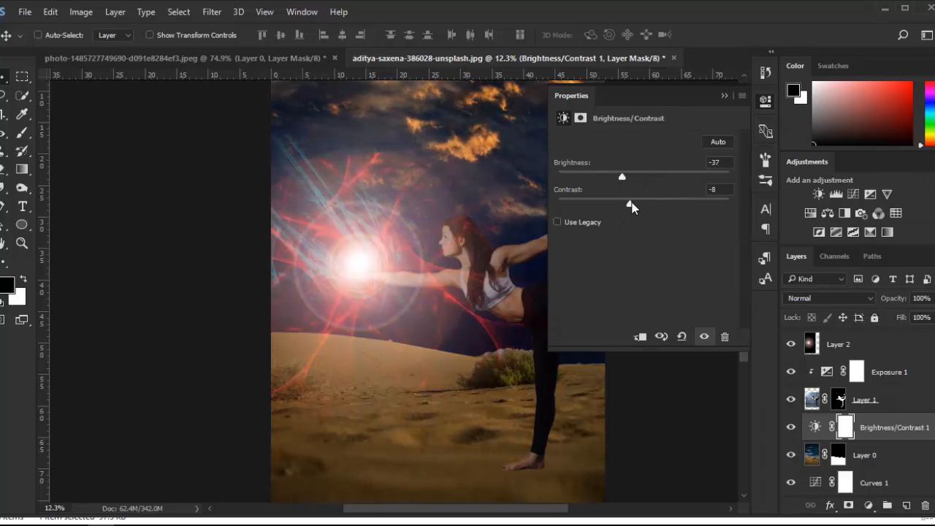
left_click(724, 96)
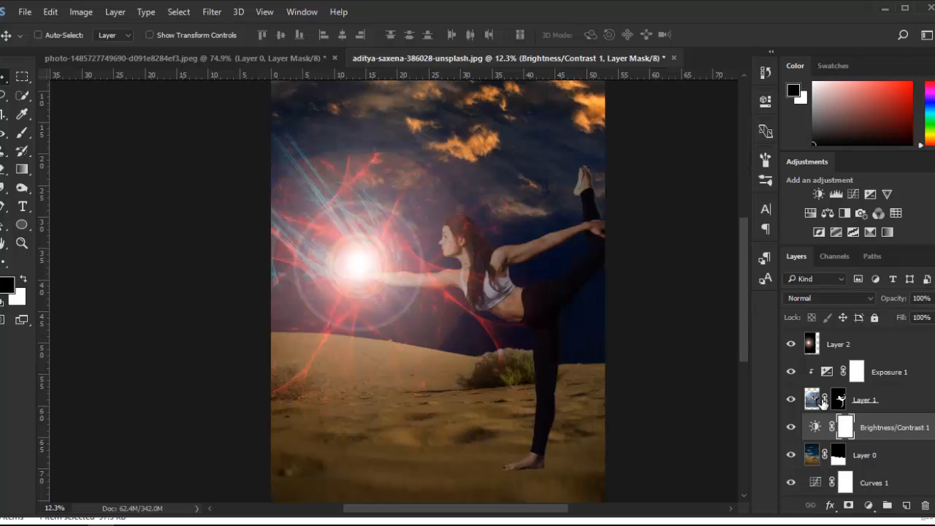
- Stamp all visible layers into a new merged layer above Layer 4 copy at the top of the layer stack
scroll(823, 402, "down", 1)
scroll(626, 366, "down", 1)
scroll(806, 396, "up", 1)
scroll(876, 384, "down", 1)
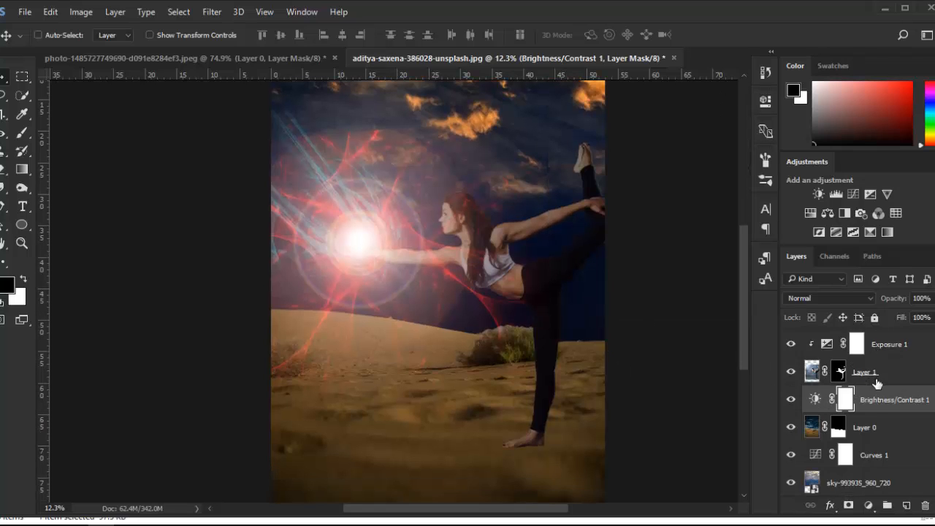
scroll(876, 383, "up", 4)
scroll(861, 401, "down", 1)
scroll(862, 397, "up", 1)
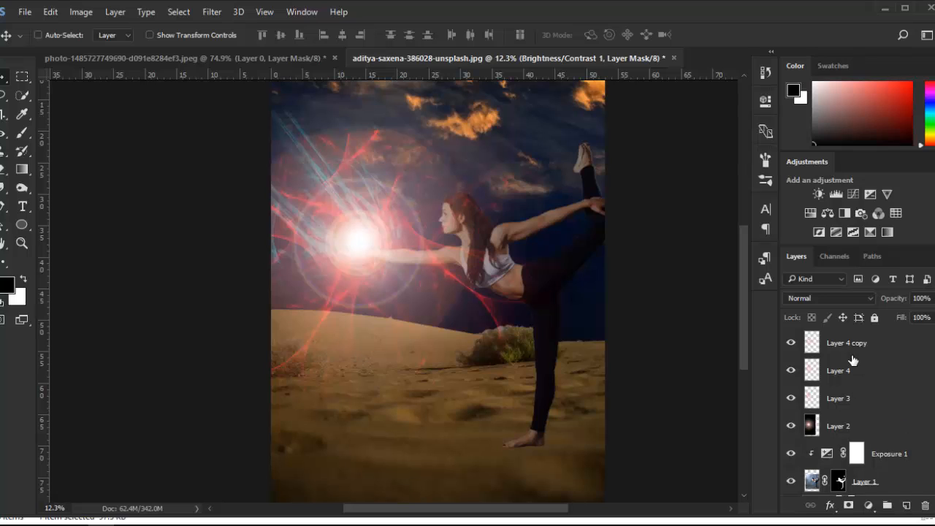
left_click(853, 349)
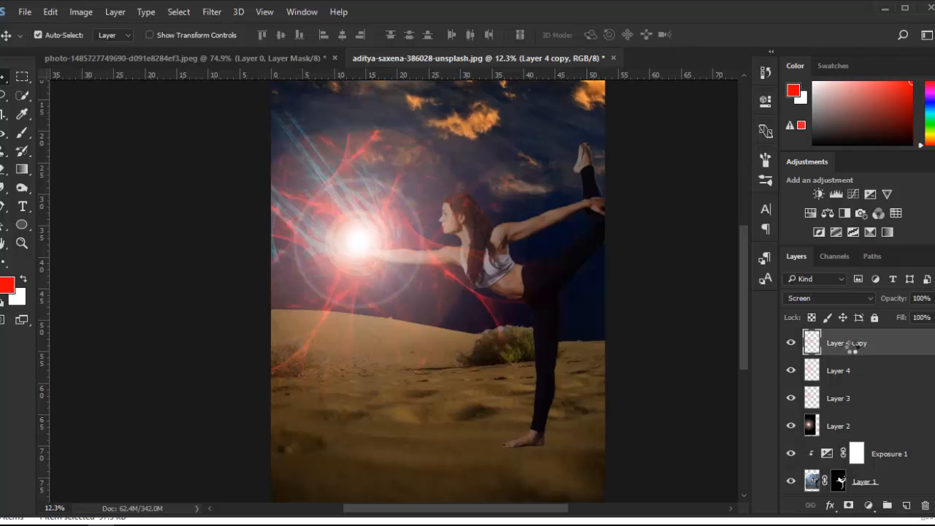
key("ctrl+shift+alt+e")
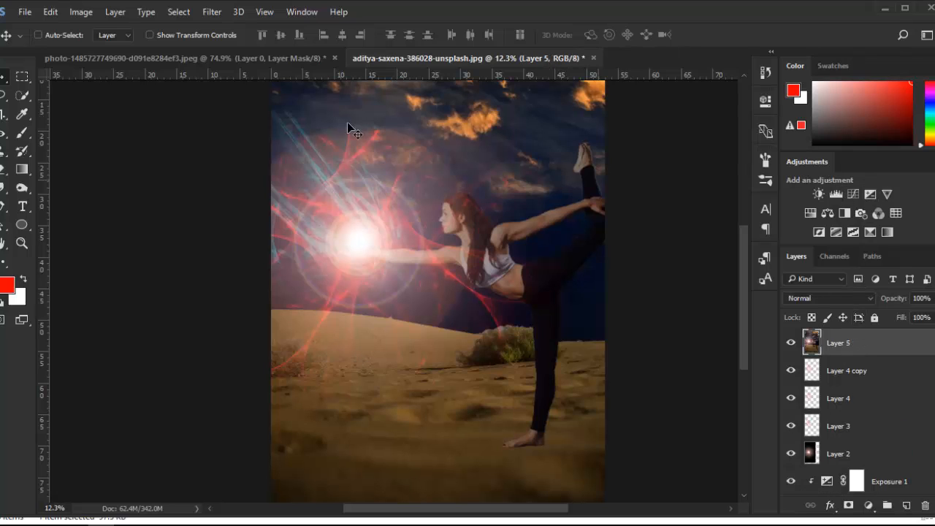
- Start the Camera Raw Filter on the merged layer with Temperature +14, Exposure -0.95 and Contrast -27
left_click(212, 12)
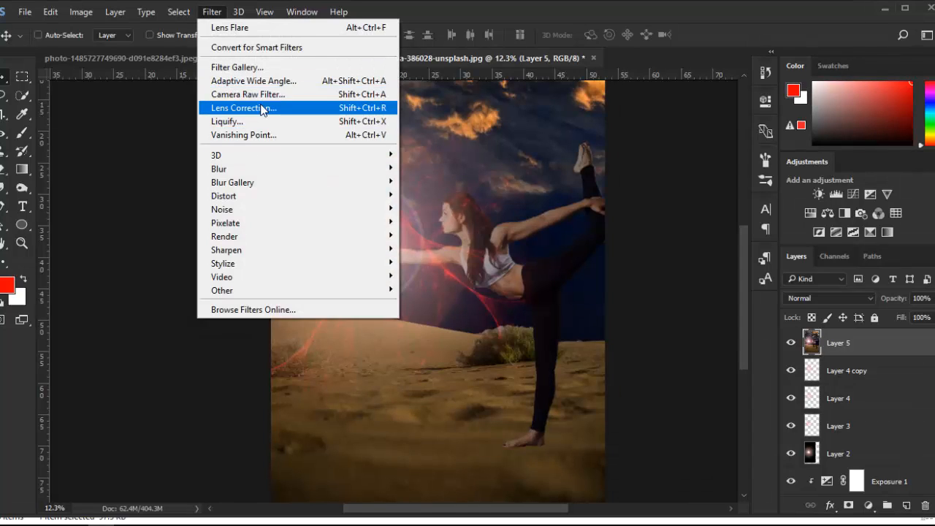
left_click(267, 97)
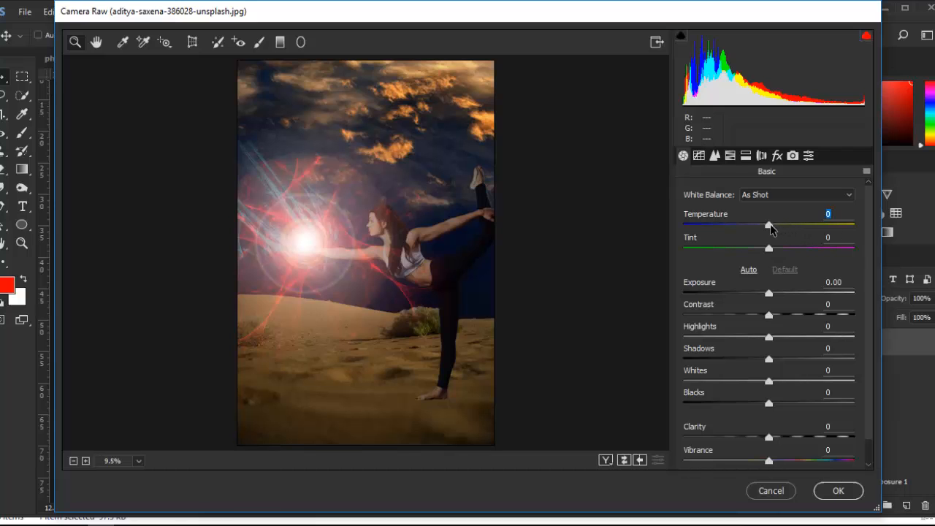
left_click_drag(770, 228, 783, 230)
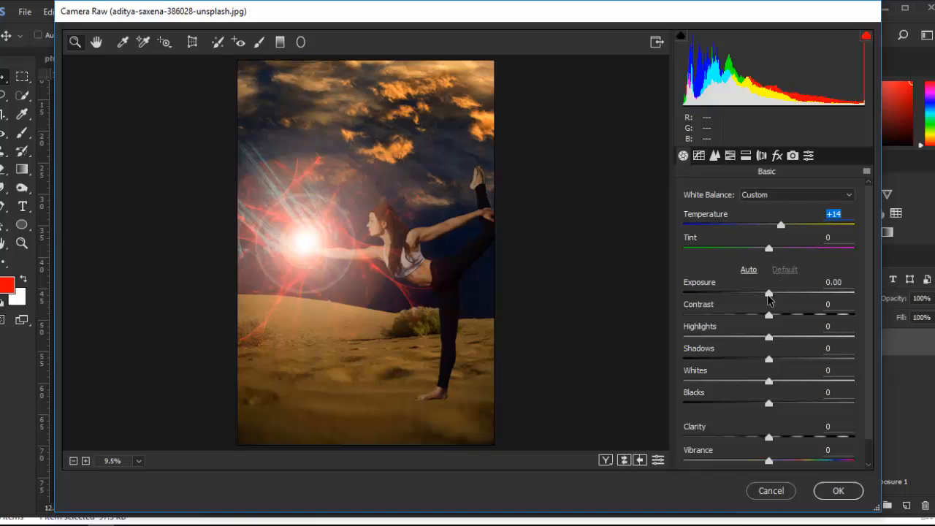
left_click_drag(769, 294, 747, 301)
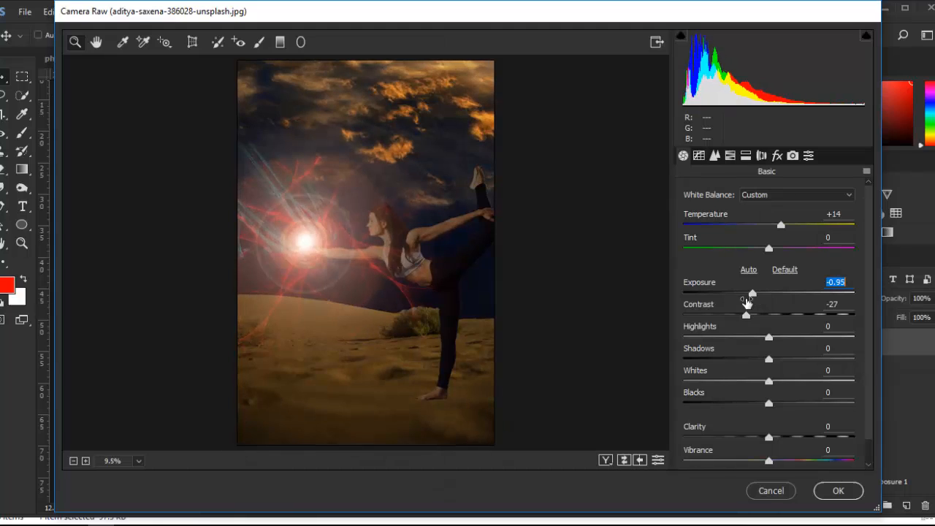
- Set the Camera Raw Highlights to -5, Shadows +30, Whites +34, Blacks +25, Clarity +31 and Vibrance +21
left_click(773, 250)
left_click_drag(767, 338, 790, 389)
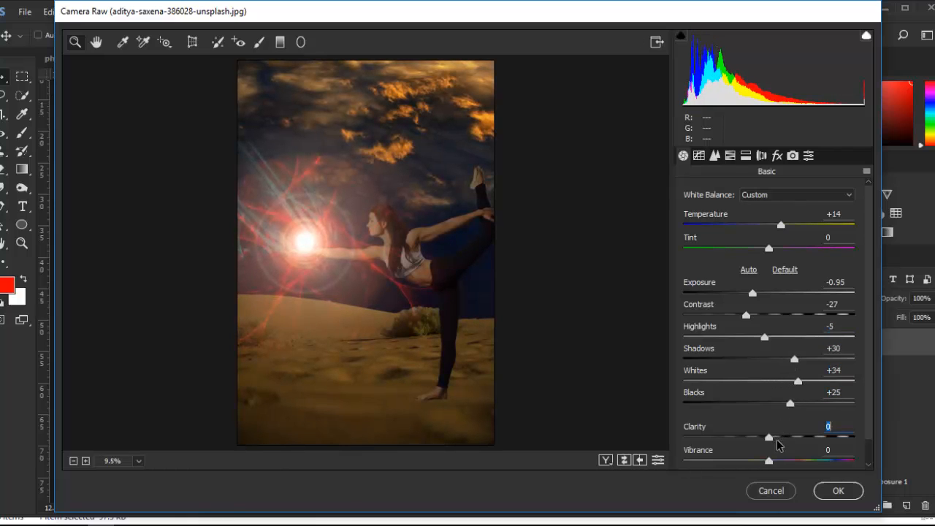
left_click_drag(777, 439, 787, 462)
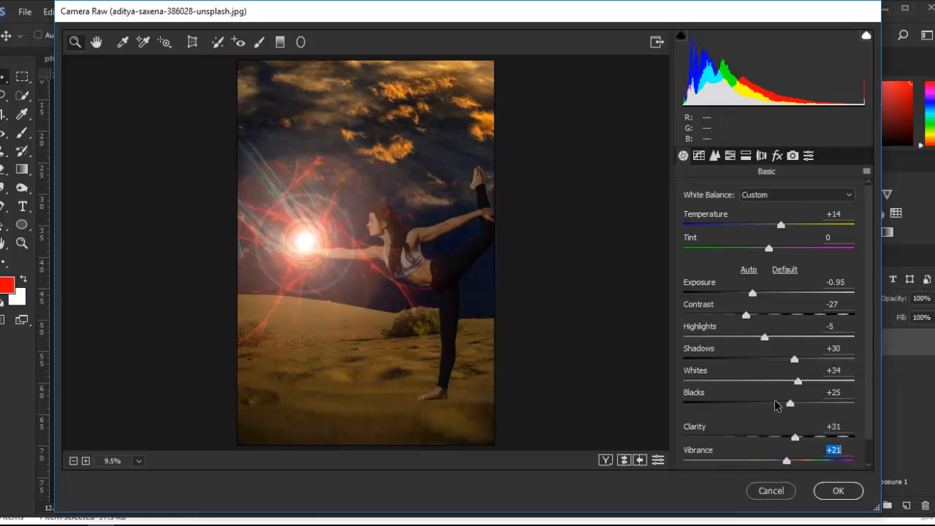
- Raise the highlights on the RGB point tone curve, adjust its darker tones slightly, and apply the Camera Raw filter
left_click(714, 155)
left_click_drag(796, 321, 796, 299)
left_click_drag(724, 381, 726, 386)
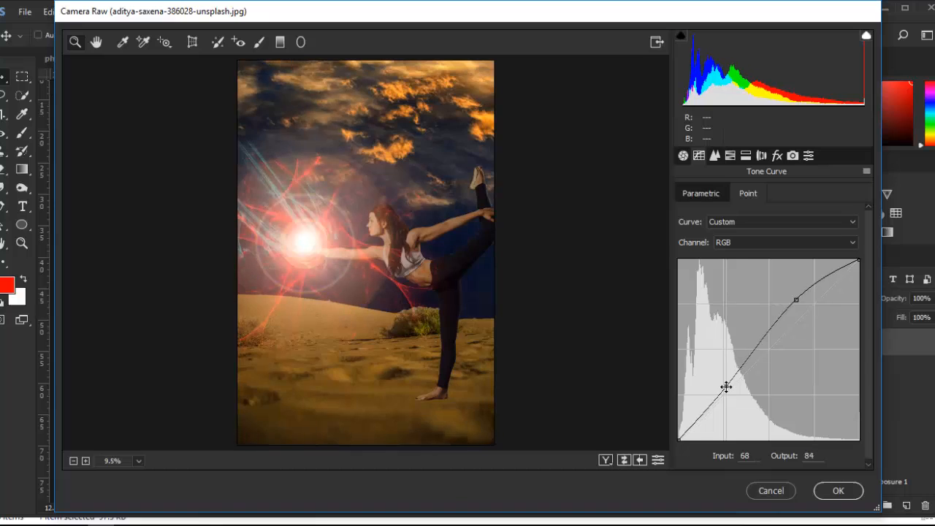
left_click(821, 493)
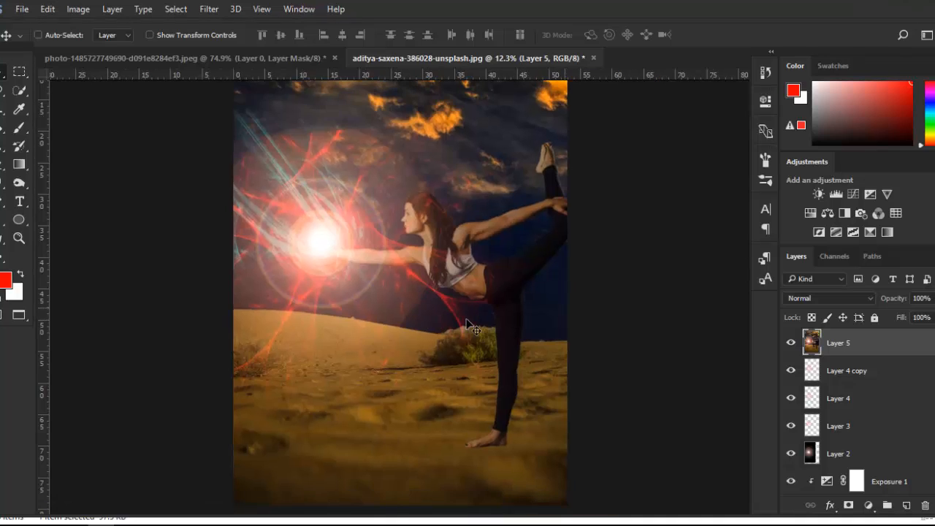
- Show the composite in full screen mode to review the graded result
key("f")
key("f")
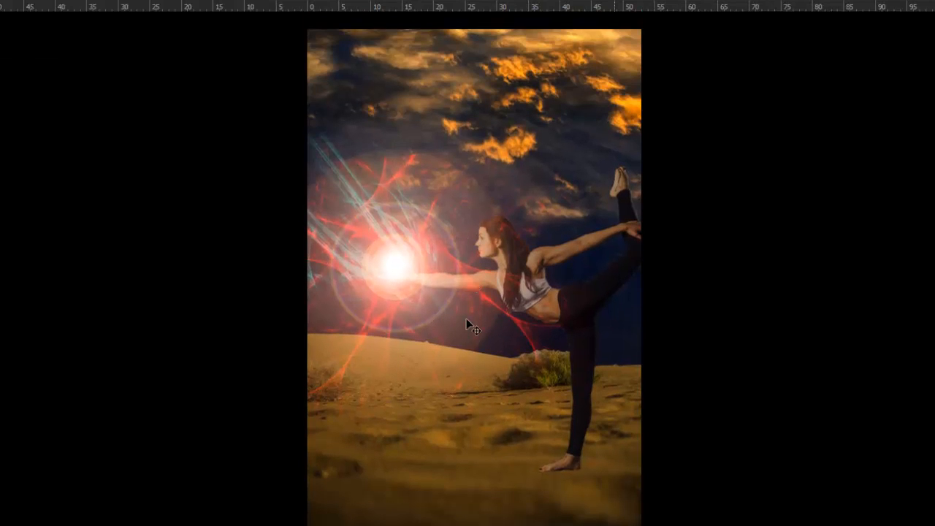